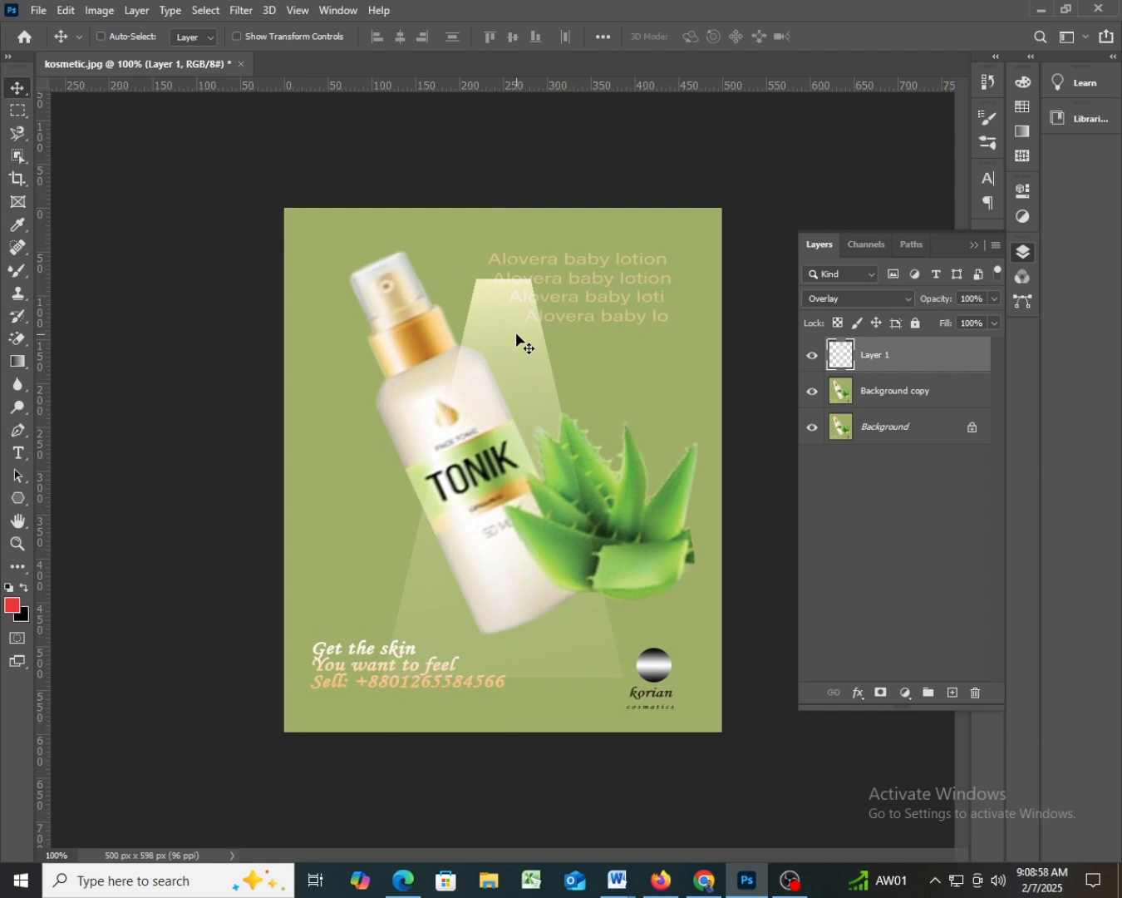
# - Reposition the light beam on Layer 1 several times over the area between the bottle and the aloe plant
pyautogui.moveTo(516, 336)
pyautogui.mouseDown()
pyautogui.moveTo(542, 363)
pyautogui.moveTo(538, 400)
pyautogui.moveTo(529, 362)
pyautogui.moveTo(505, 363)
pyautogui.moveTo(522, 346)
pyautogui.mouseUp()
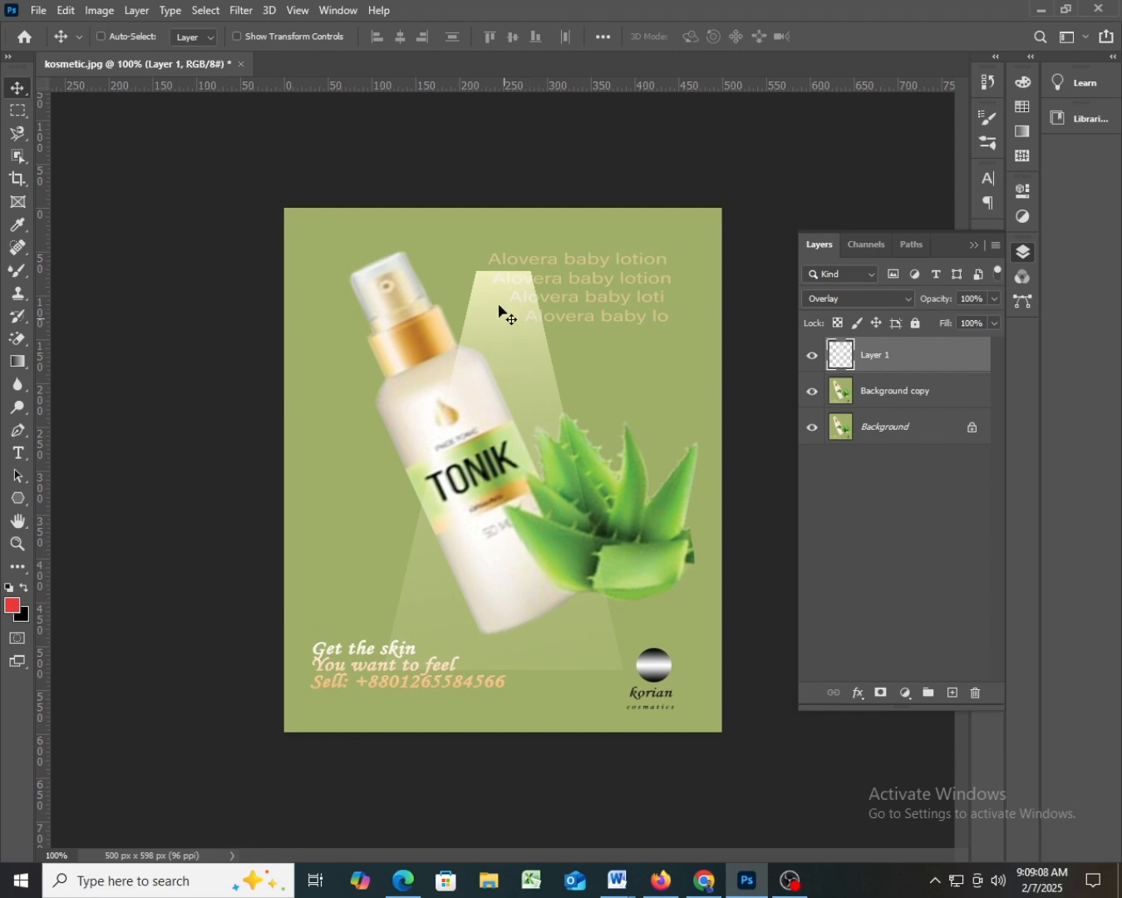
pyautogui.moveTo(494, 310); pyautogui.dragTo(518, 326)
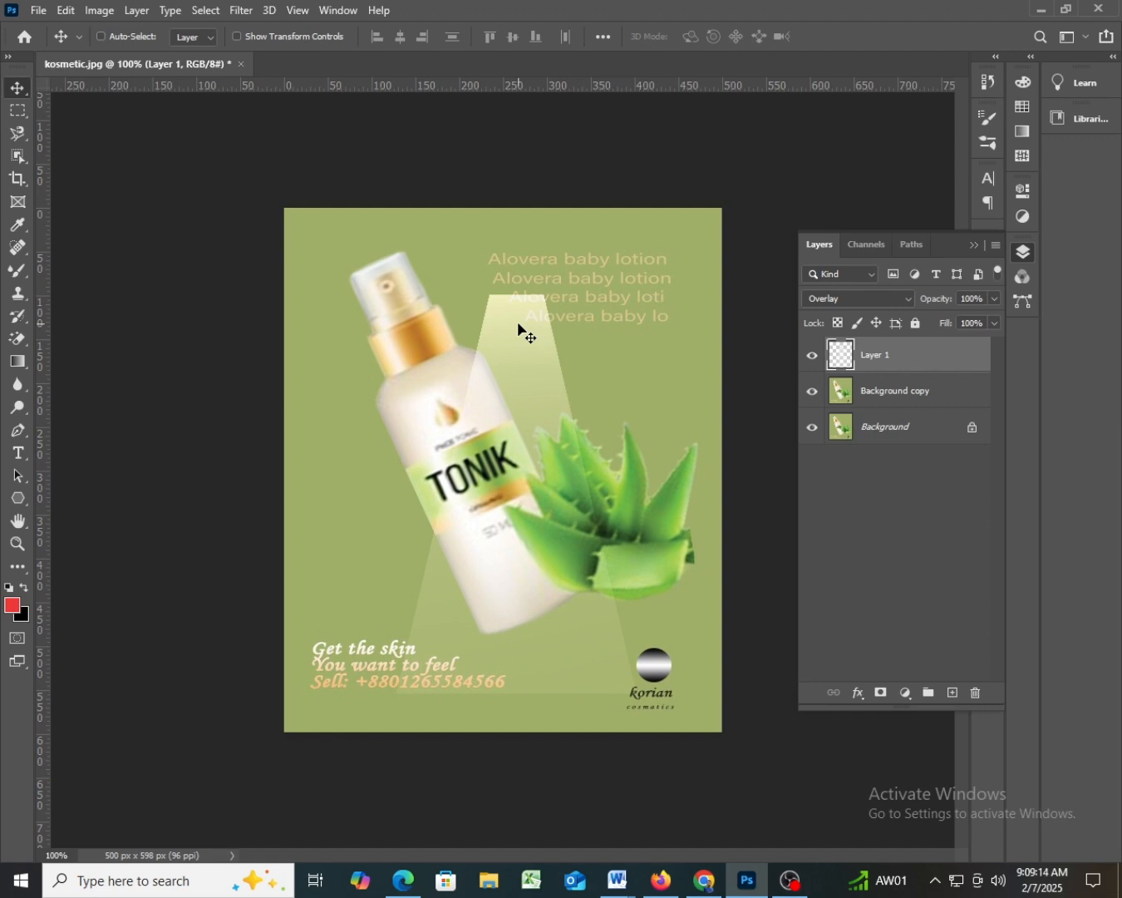
pyautogui.moveTo(521, 366)
pyautogui.mouseDown()
pyautogui.moveTo(536, 370)
pyautogui.moveTo(511, 387)
pyautogui.moveTo(521, 404)
pyautogui.moveTo(509, 347)
pyautogui.moveTo(527, 332)
pyautogui.moveTo(505, 329)
pyautogui.moveTo(524, 366)
pyautogui.moveTo(511, 358)
pyautogui.moveTo(514, 344)
pyautogui.mouseUp()
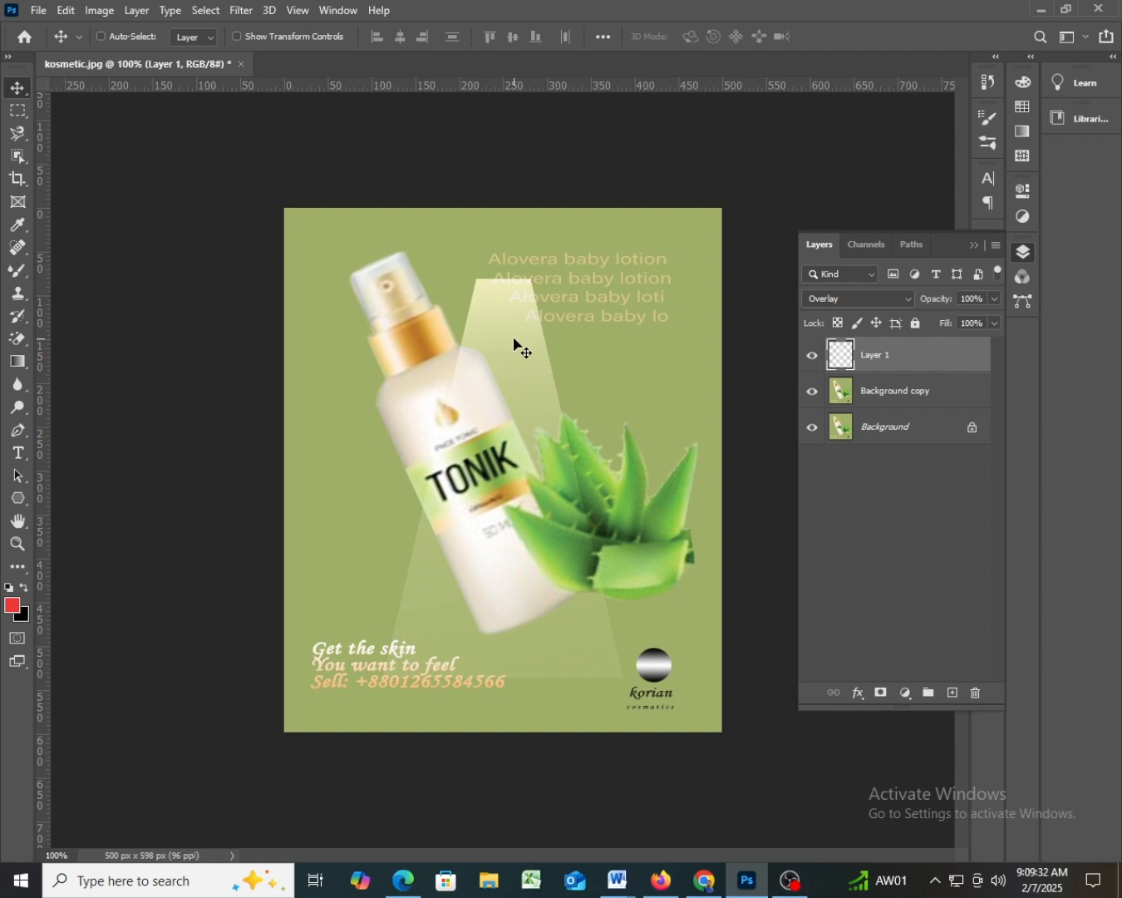
pyautogui.moveTo(514, 343)
pyautogui.mouseDown()
pyautogui.moveTo(545, 359)
pyautogui.moveTo(528, 345)
pyautogui.mouseUp()
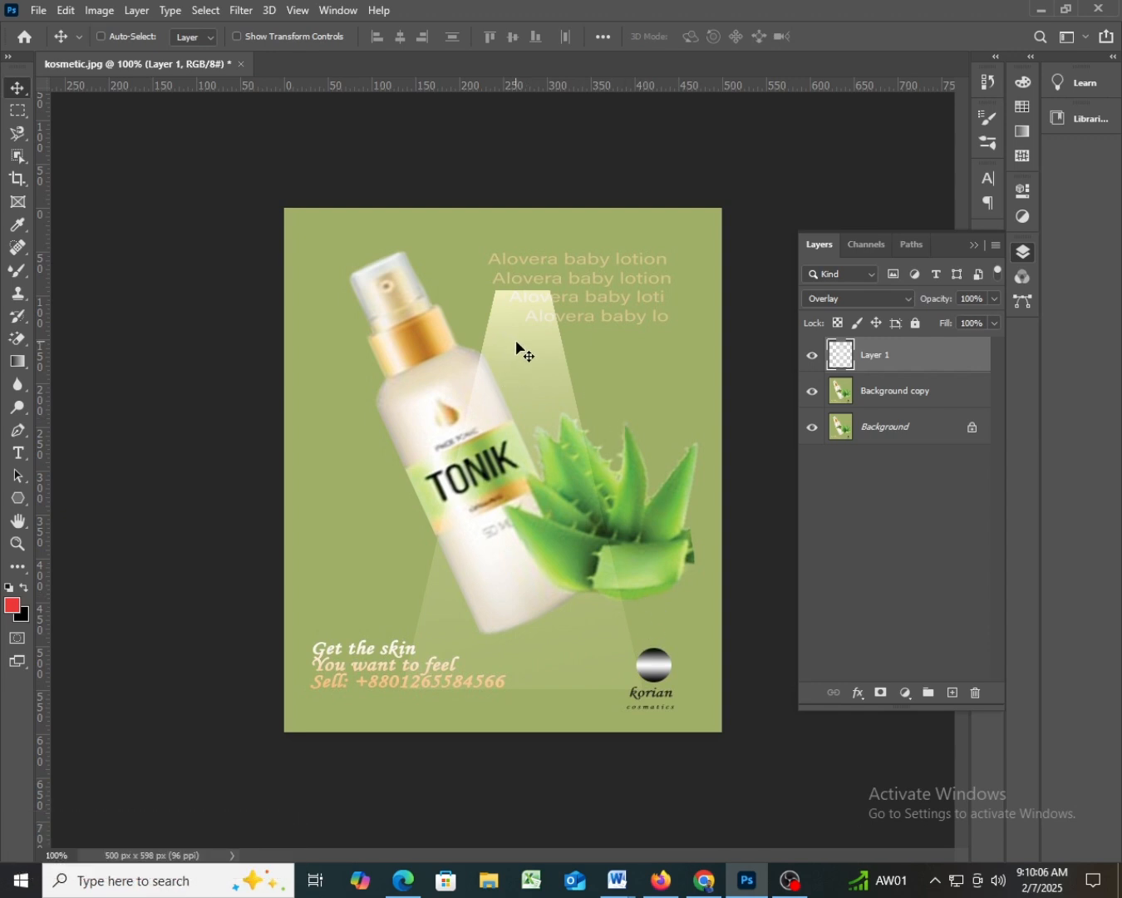
pyautogui.moveTo(517, 341); pyautogui.dragTo(512, 377)
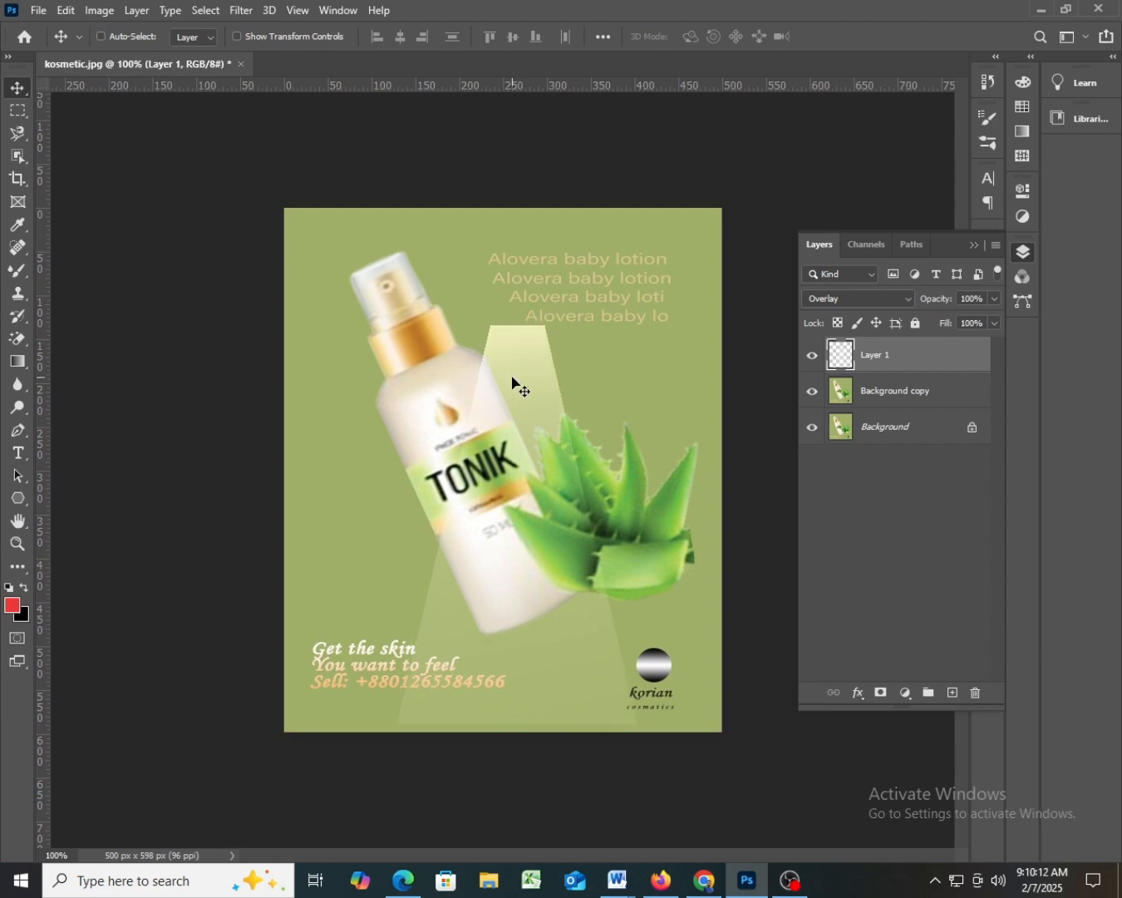
# - Delete the light beam layer and replace it with a new empty layer set to the Overlay blend mode
pyautogui.press('Delete')
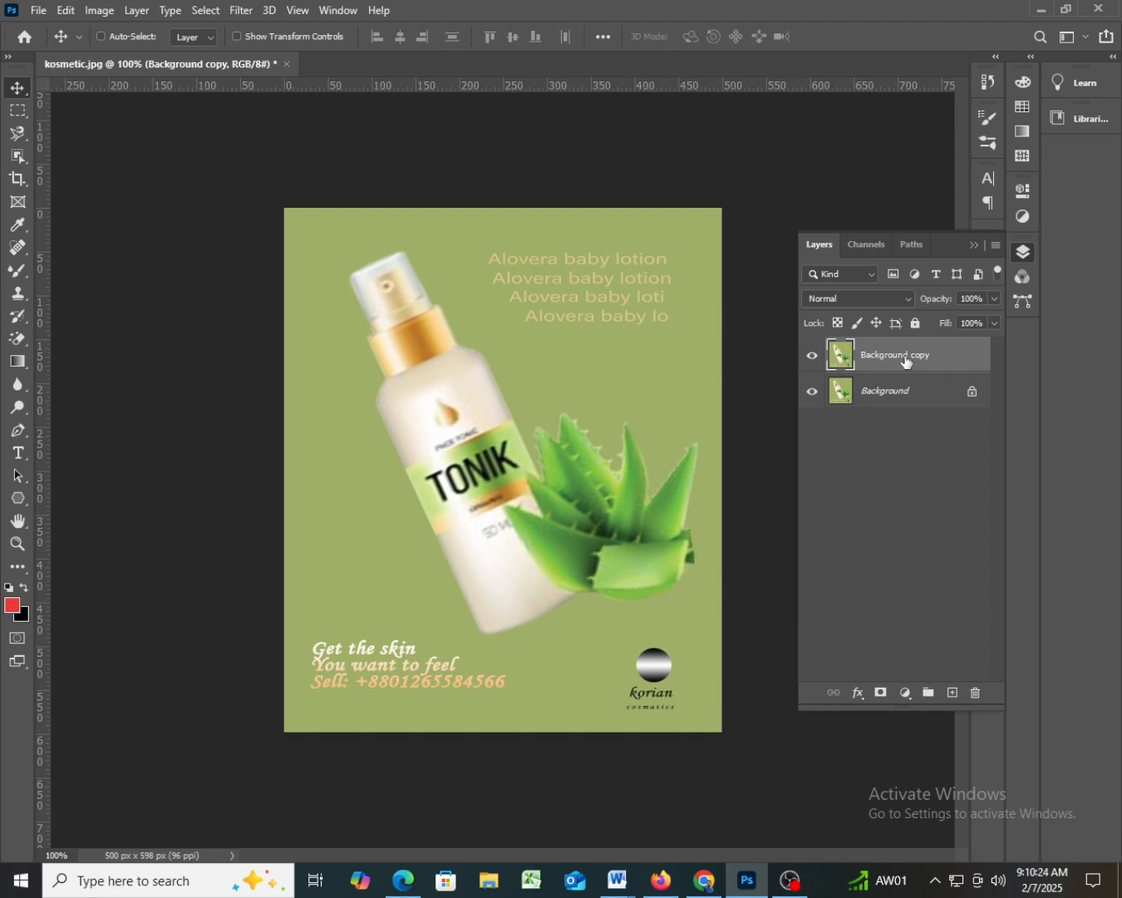
pyautogui.click(953, 693)
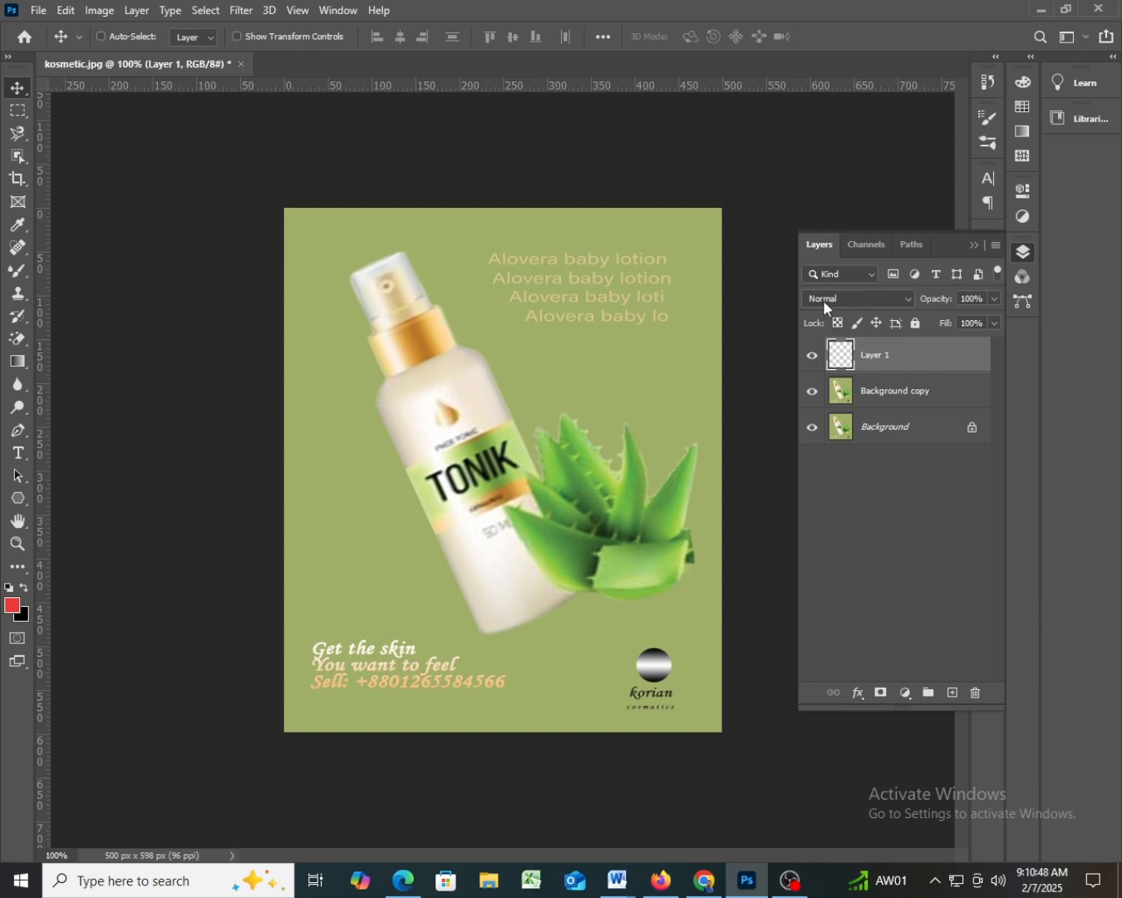
pyautogui.click(902, 298)
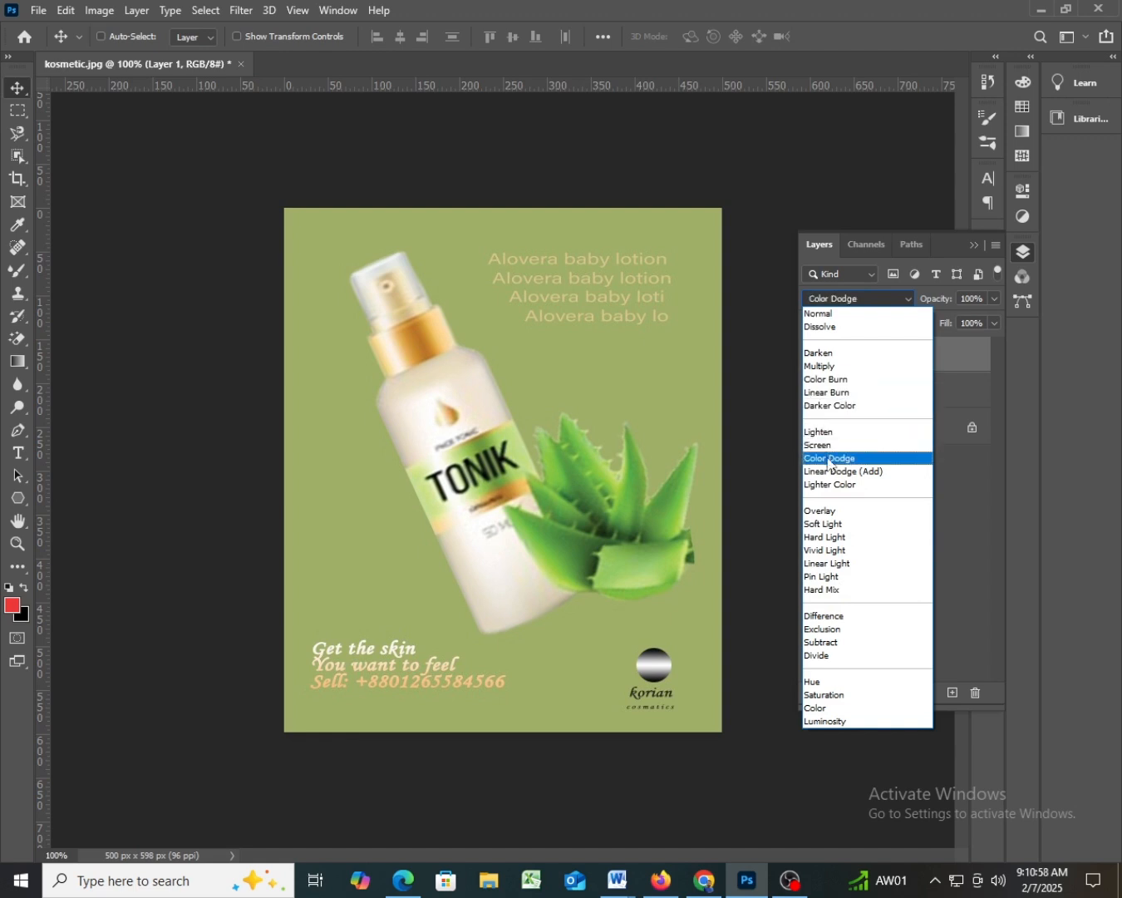
pyautogui.click(831, 515)
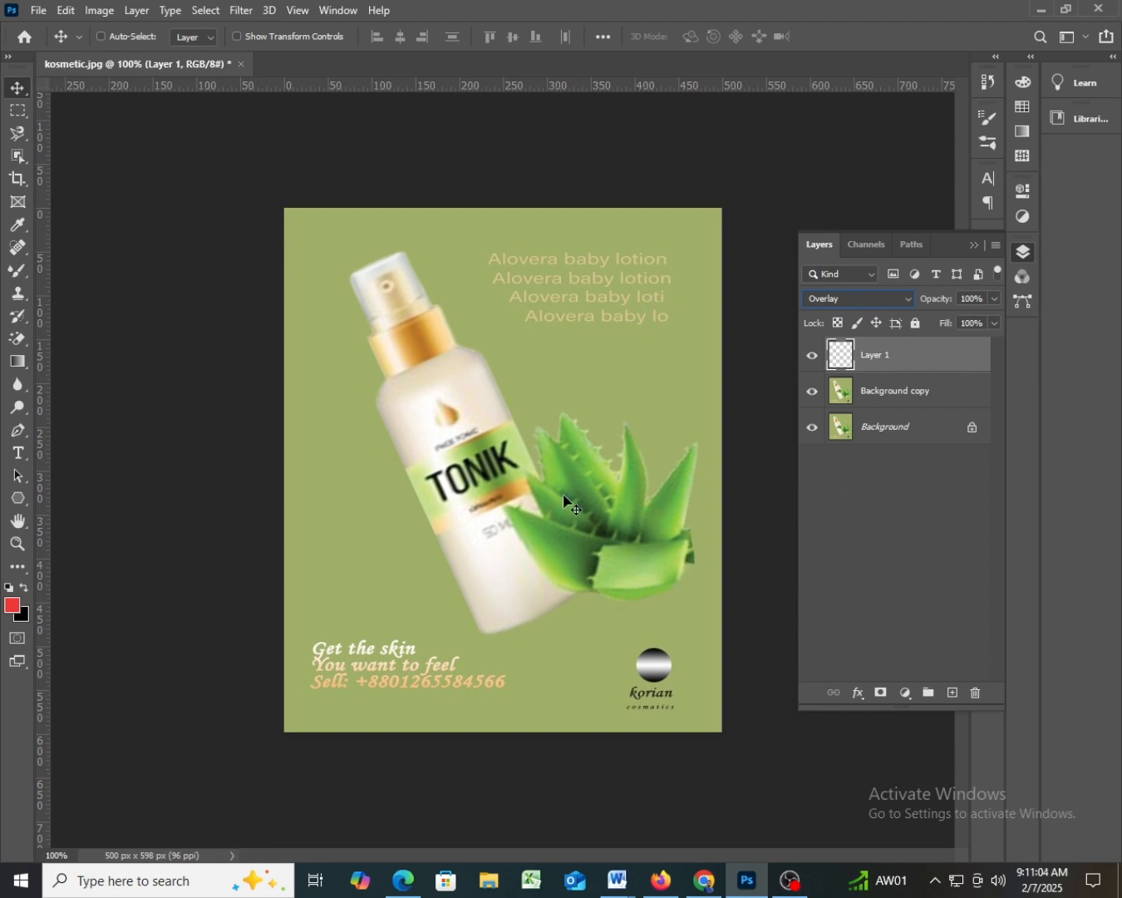
# - Draw a tall rectangular marquee selection and move it over the bottle so it starts at the poster's upper edge
pyautogui.click(15, 117)
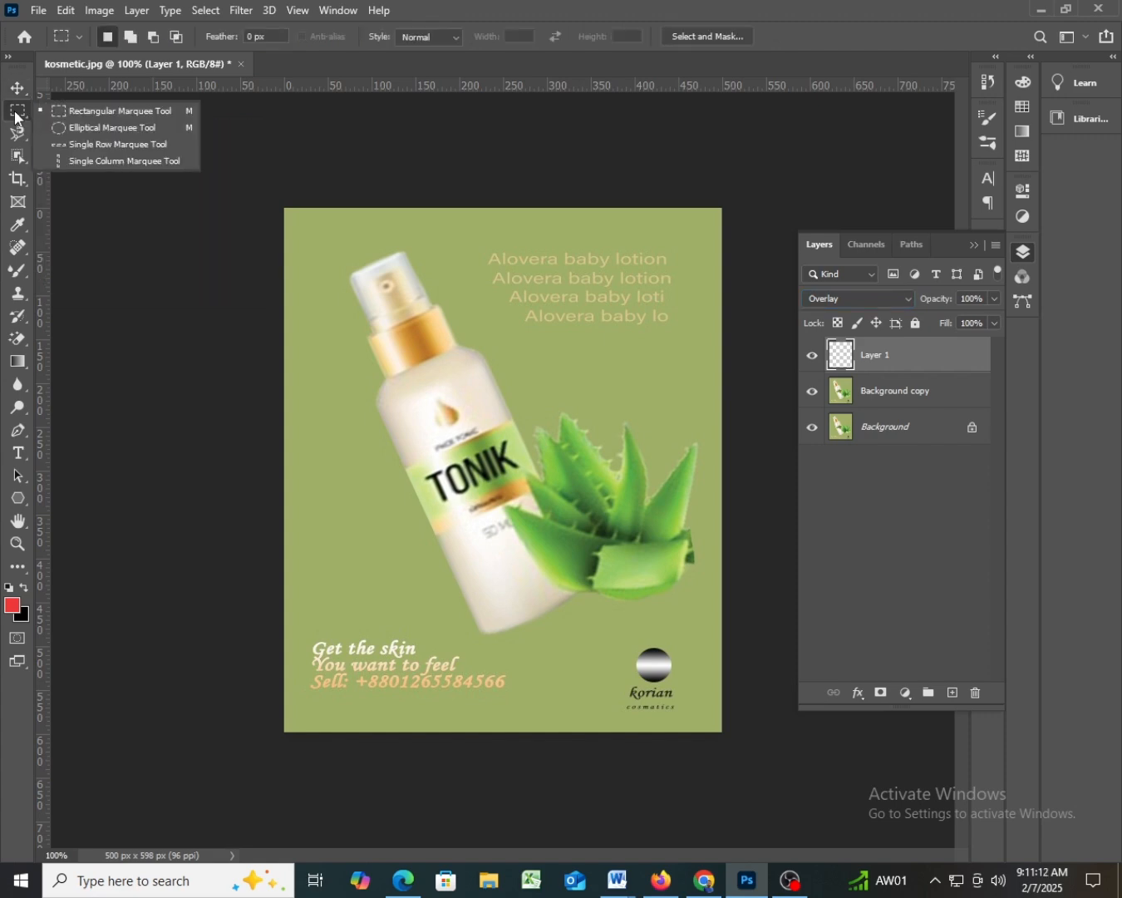
pyautogui.click(15, 118)
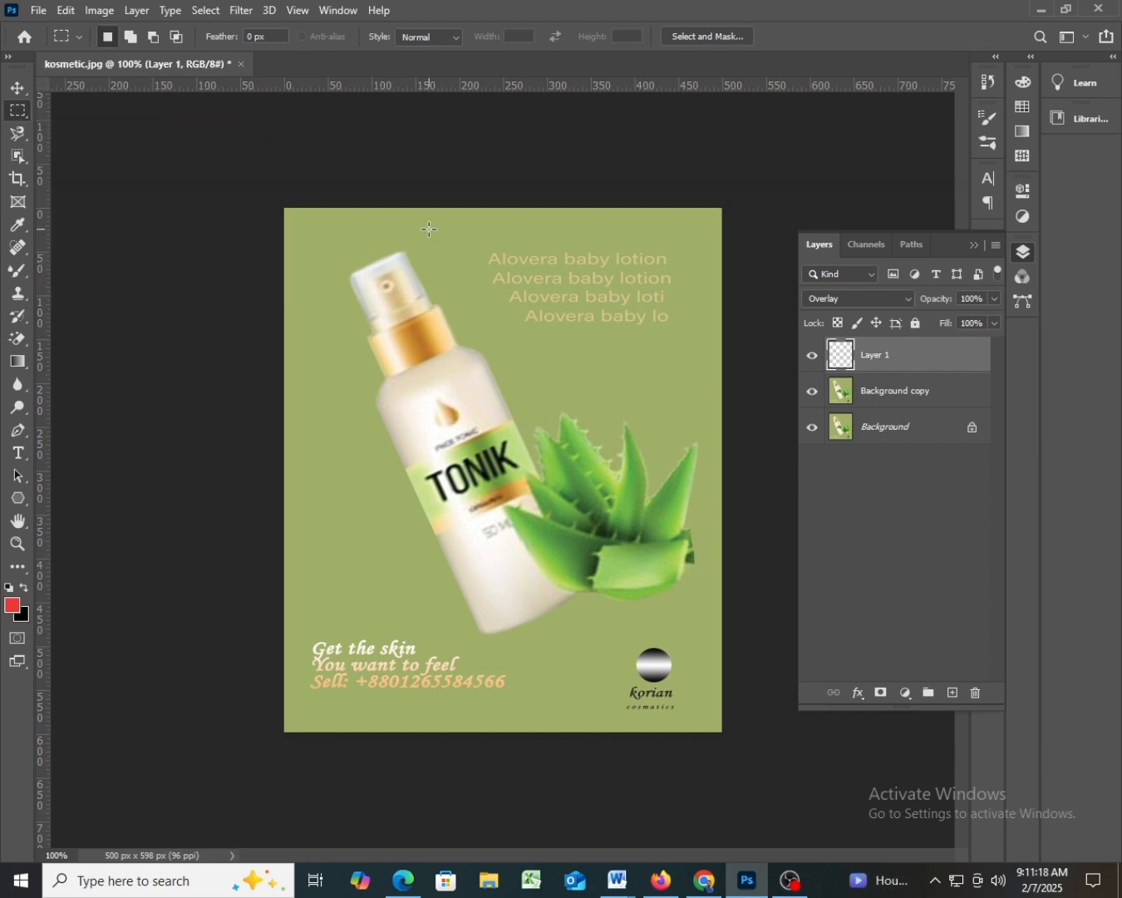
pyautogui.moveTo(434, 224); pyautogui.dragTo(703, 692)
pyautogui.moveTo(611, 512); pyautogui.dragTo(494, 507)
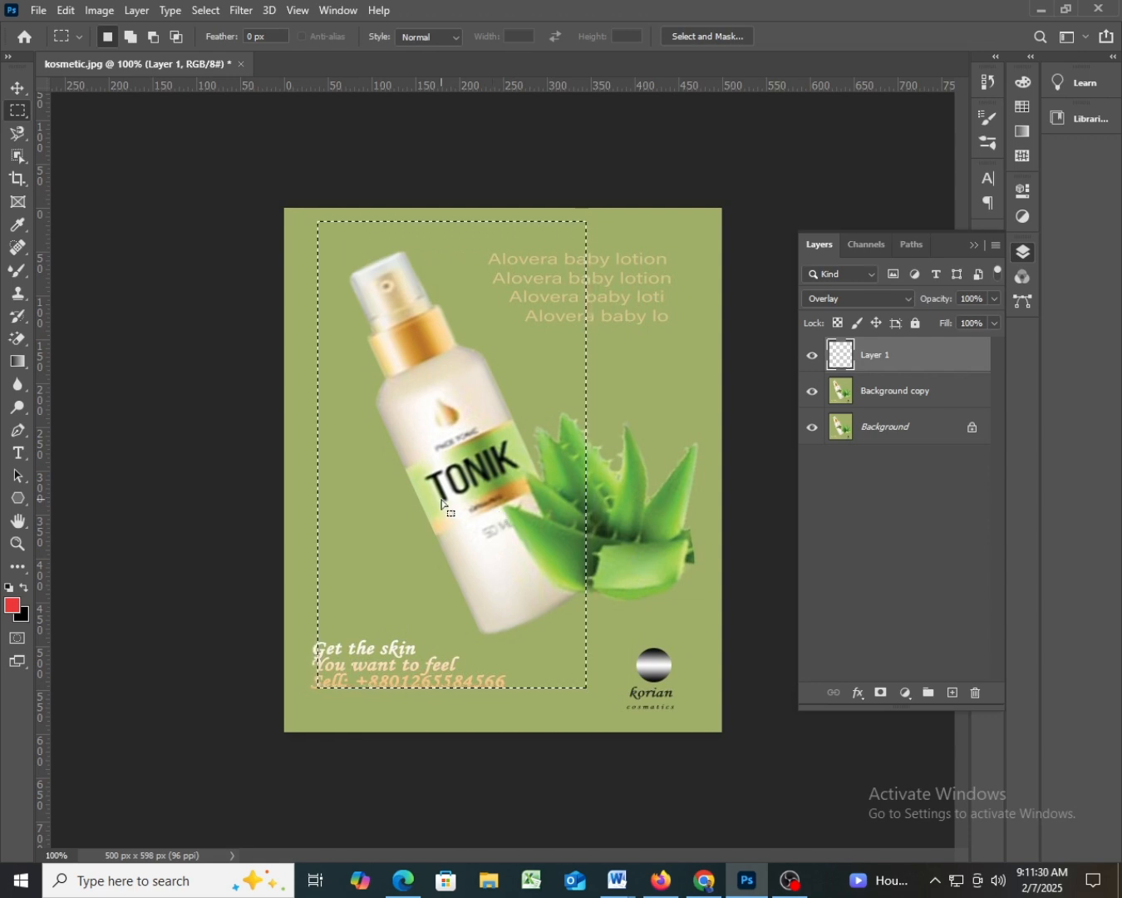
pyautogui.moveTo(459, 493); pyautogui.dragTo(466, 500)
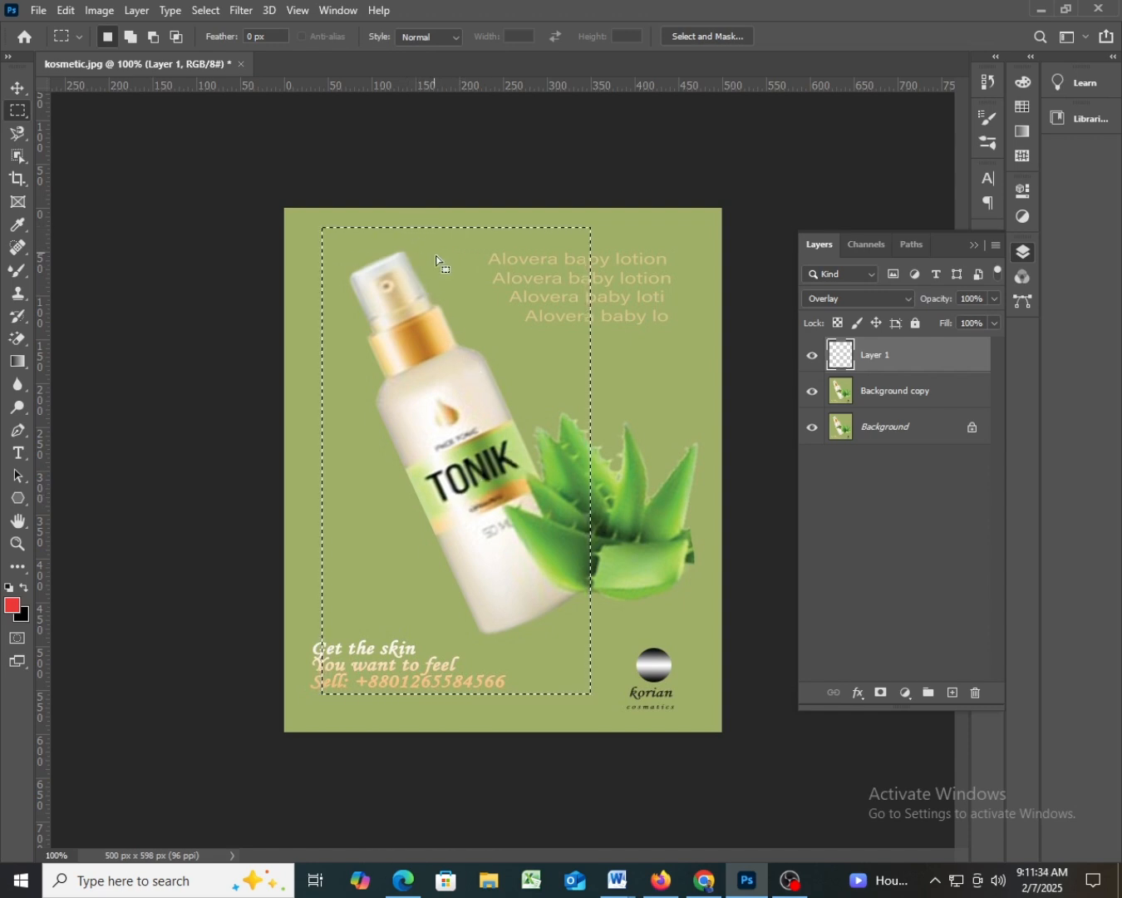
pyautogui.moveTo(452, 313); pyautogui.dragTo(454, 314)
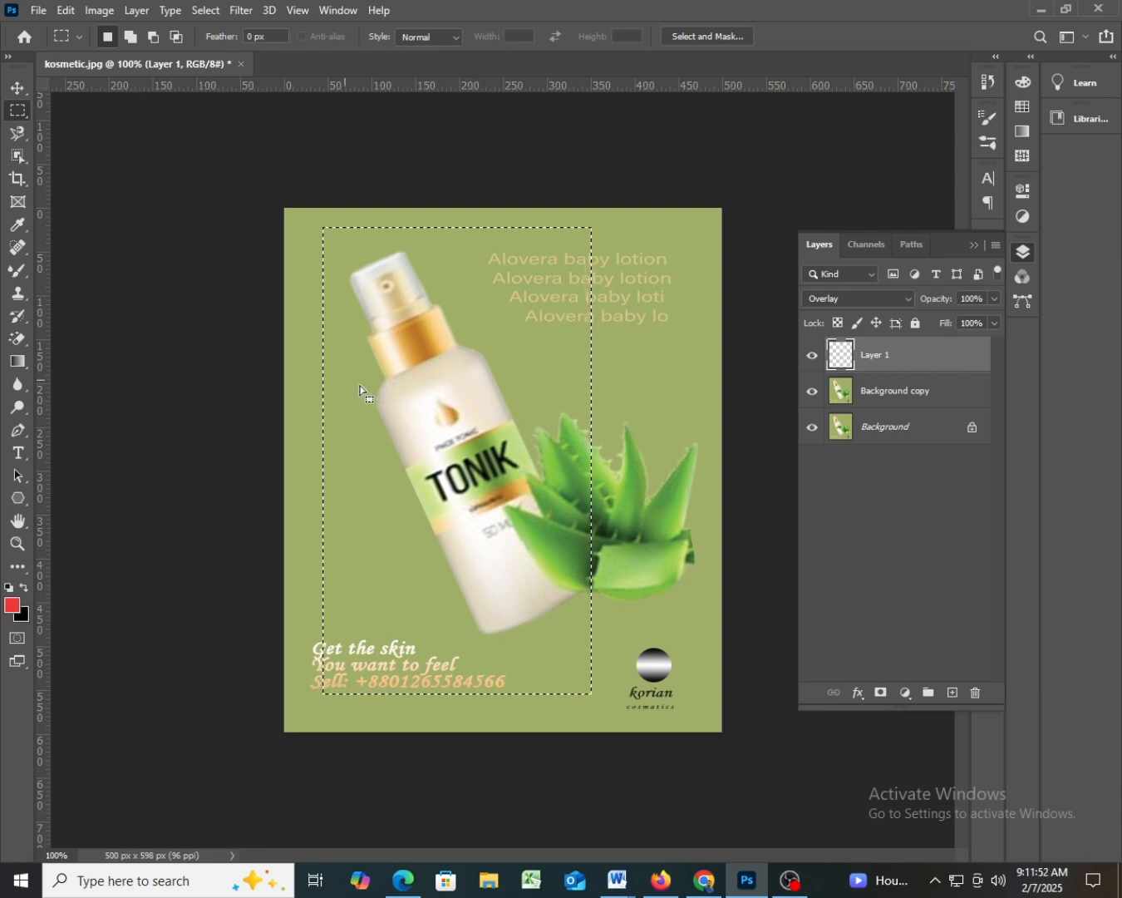
pyautogui.moveTo(446, 432); pyautogui.dragTo(447, 413)
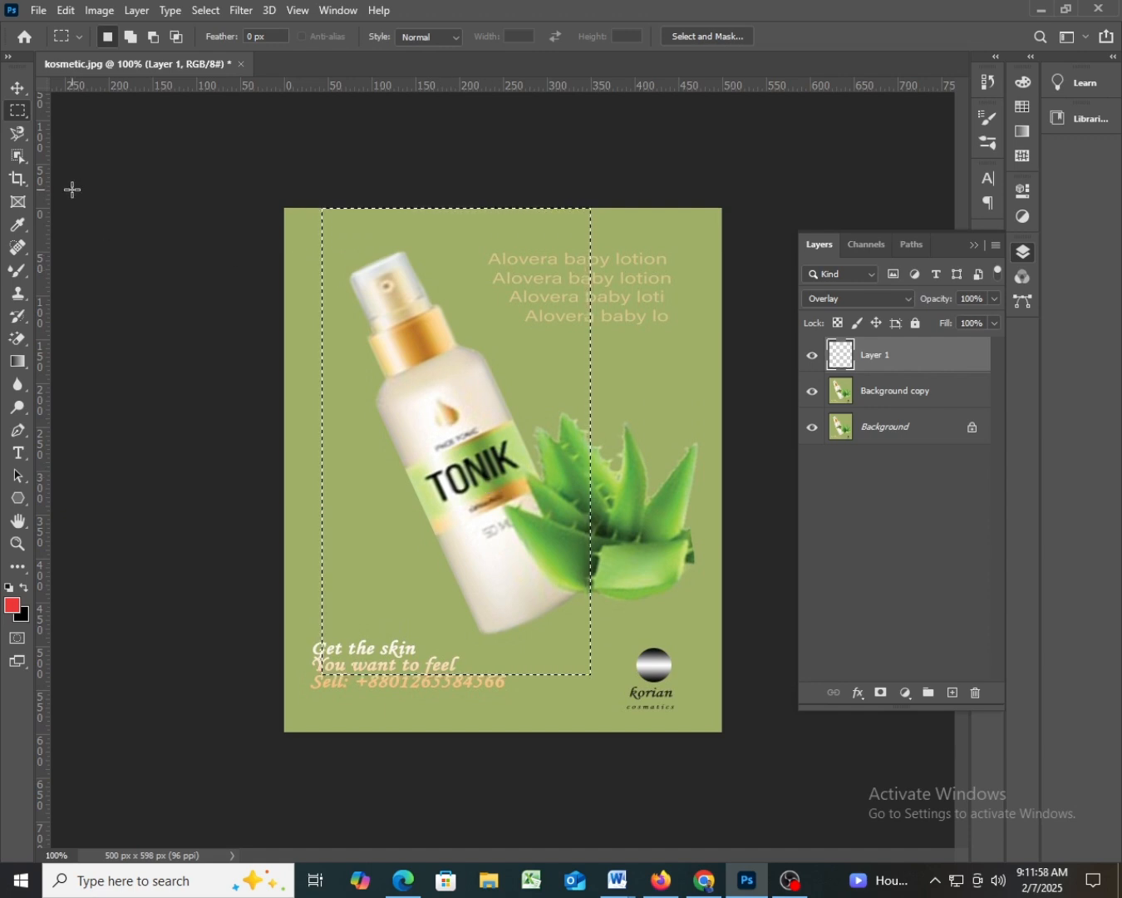
# - Edit the Gradient tool's off-white gradient so the end opacity stop is 0% and the opacity midpoint sits at 50%
pyautogui.click(13, 366)
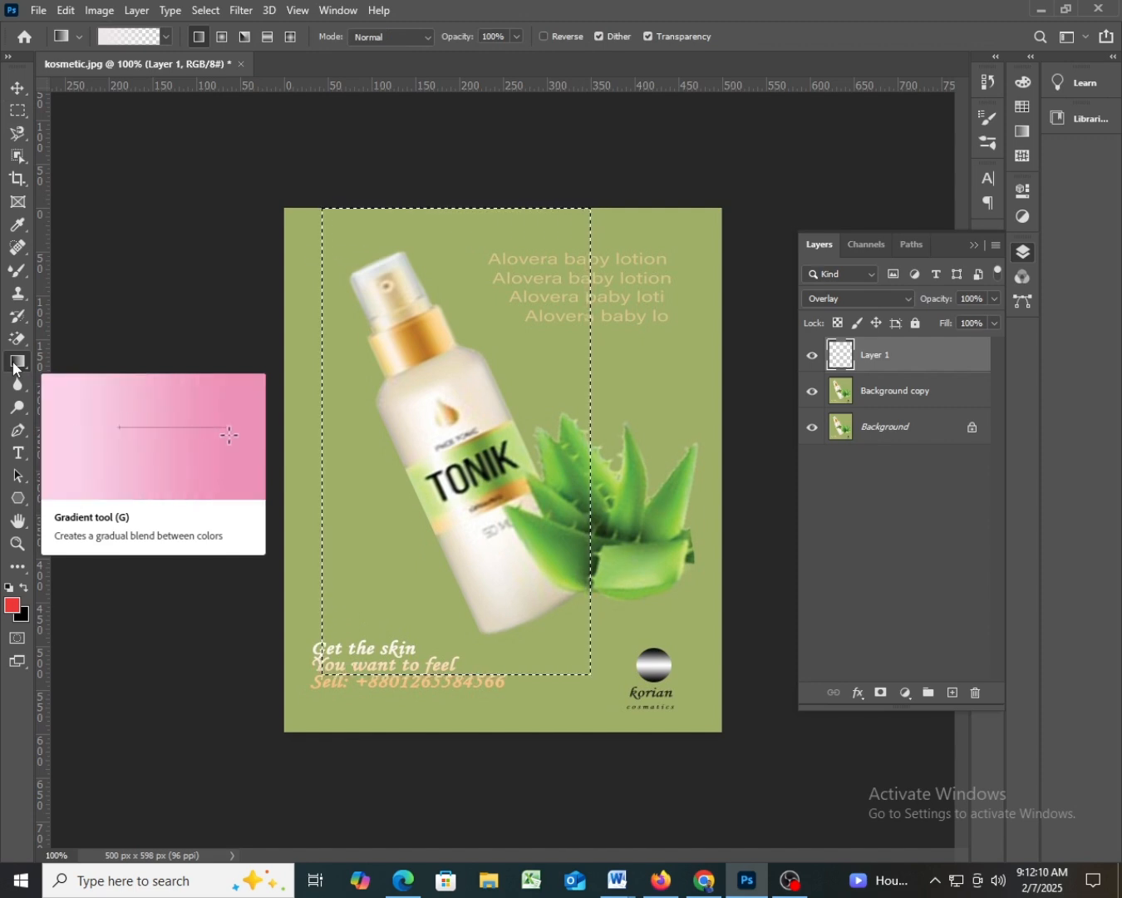
pyautogui.click(116, 37)
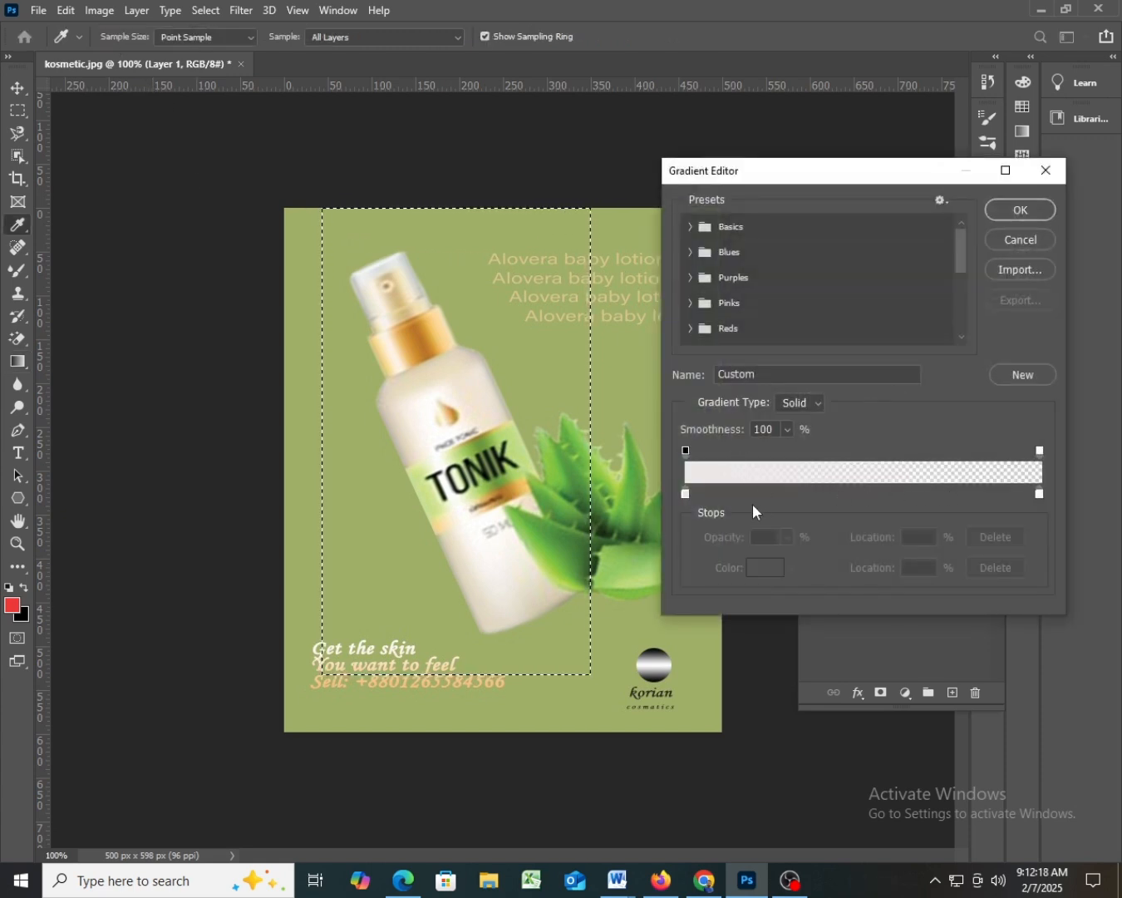
pyautogui.click(1042, 449)
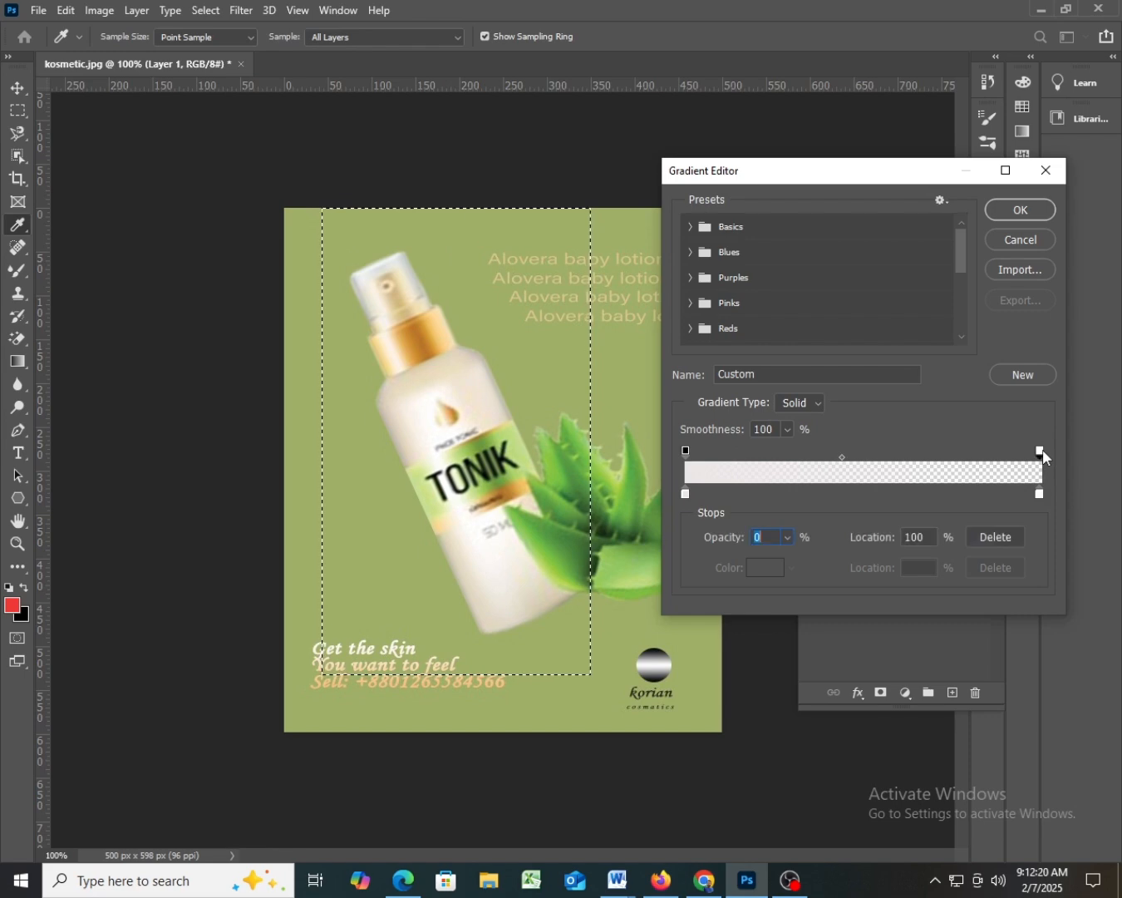
pyautogui.click(787, 537)
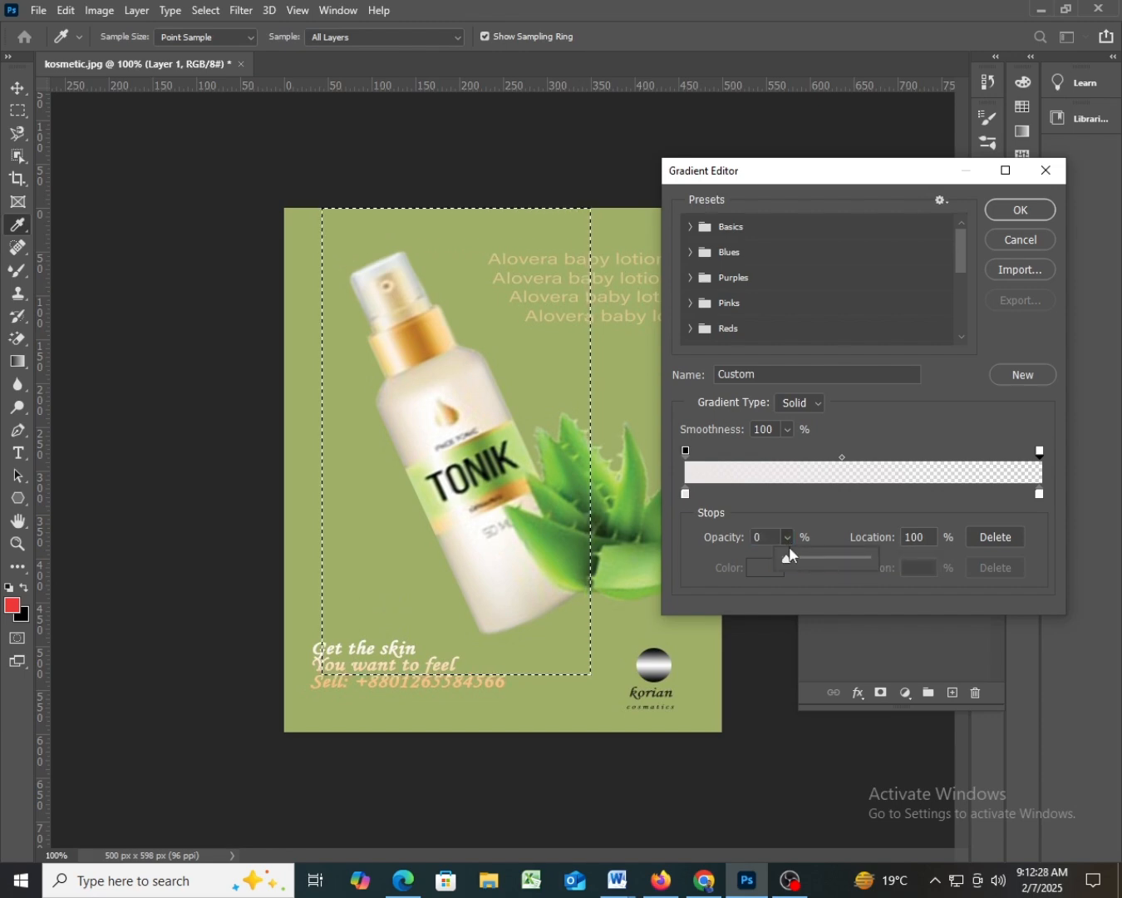
pyautogui.moveTo(789, 558); pyautogui.dragTo(883, 570)
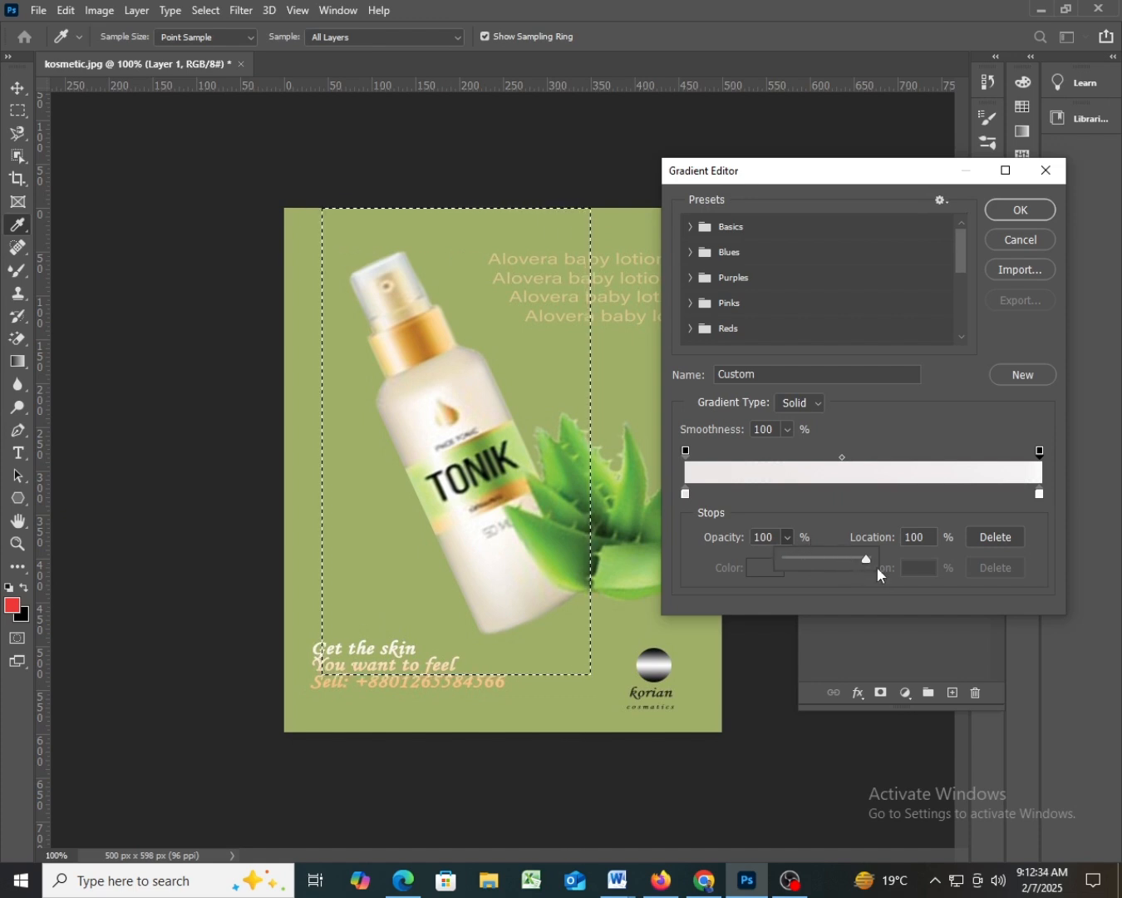
pyautogui.click(787, 538)
pyautogui.click(787, 537)
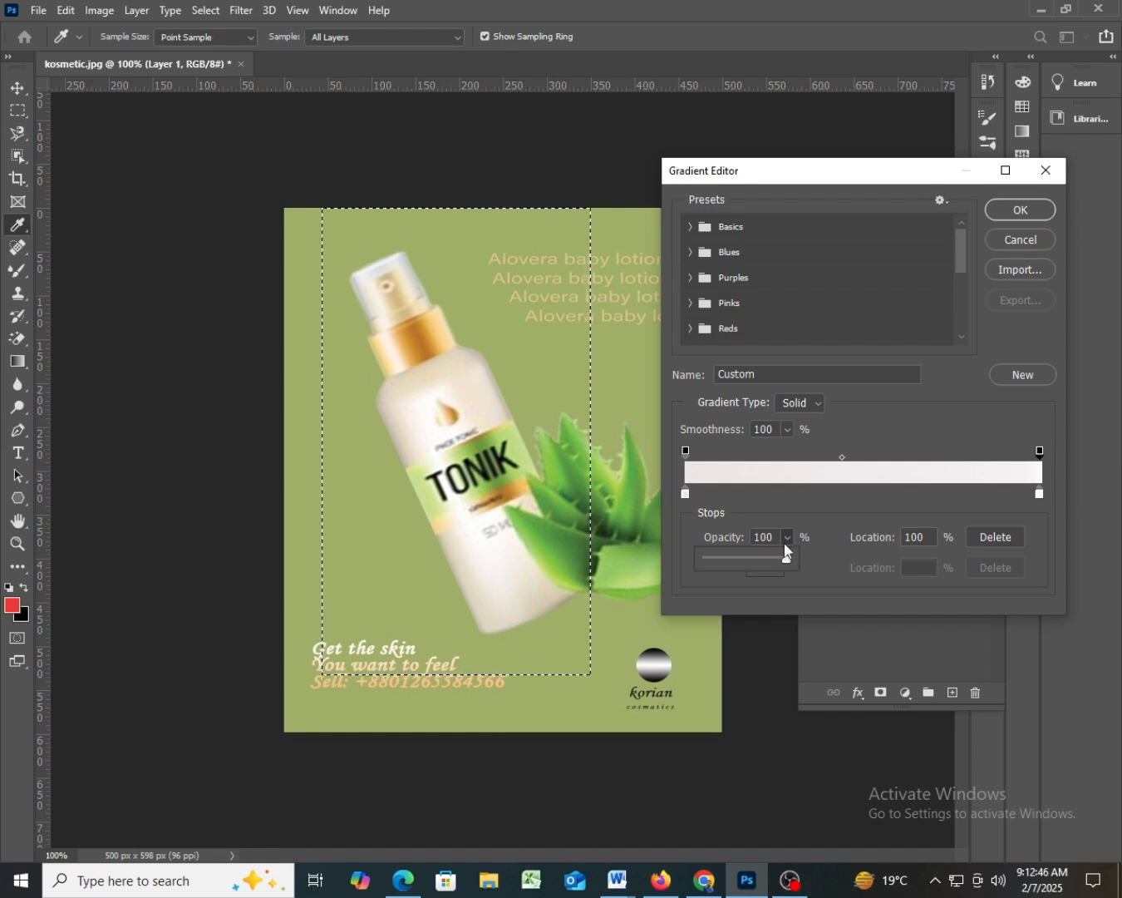
pyautogui.click(789, 538)
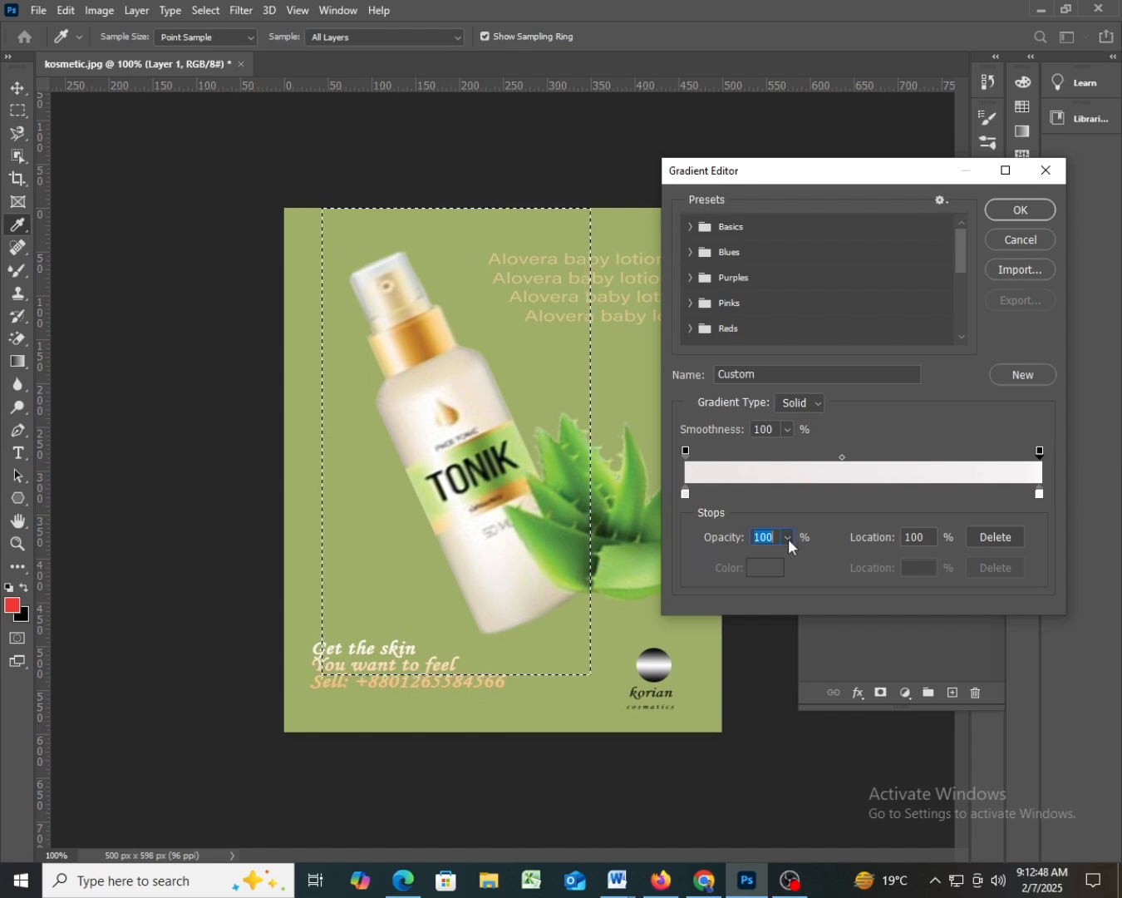
pyautogui.click(789, 539)
pyautogui.moveTo(784, 560); pyautogui.dragTo(695, 560)
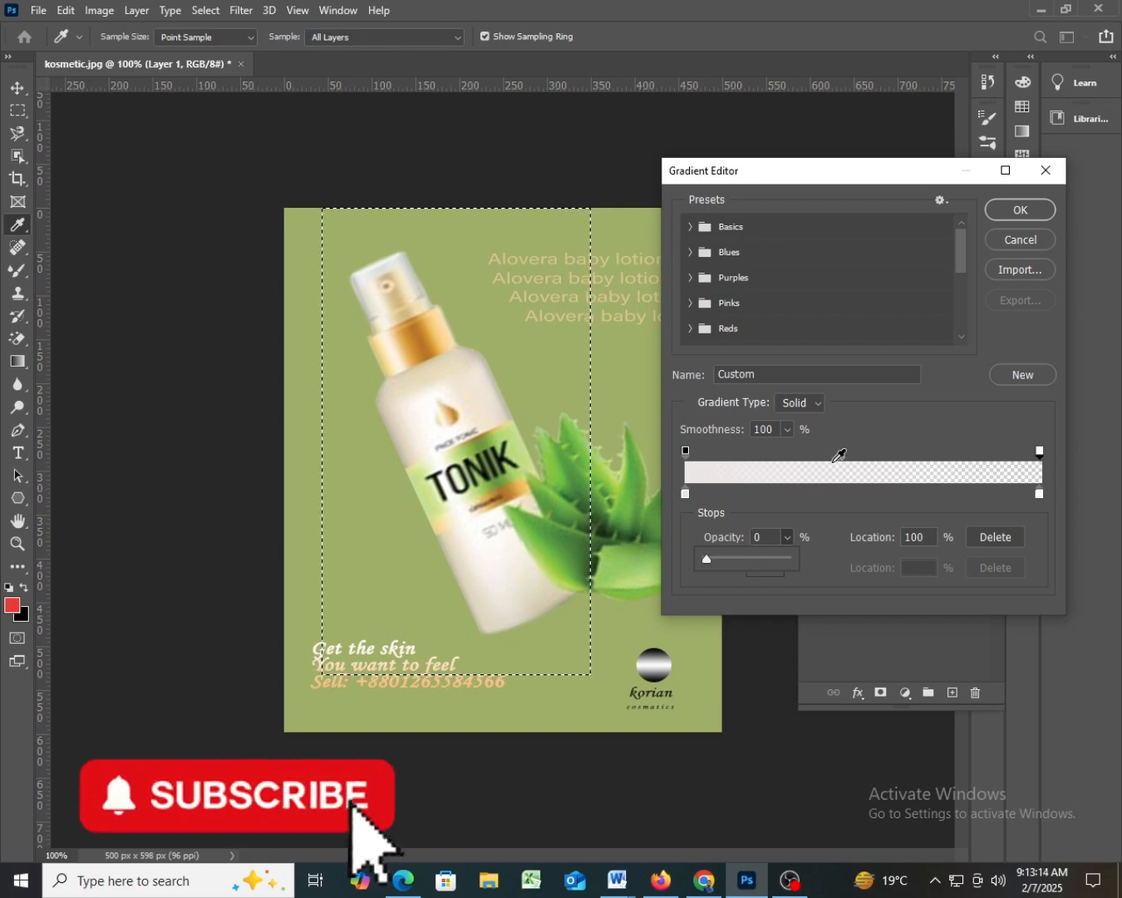
pyautogui.moveTo(841, 462); pyautogui.dragTo(867, 457)
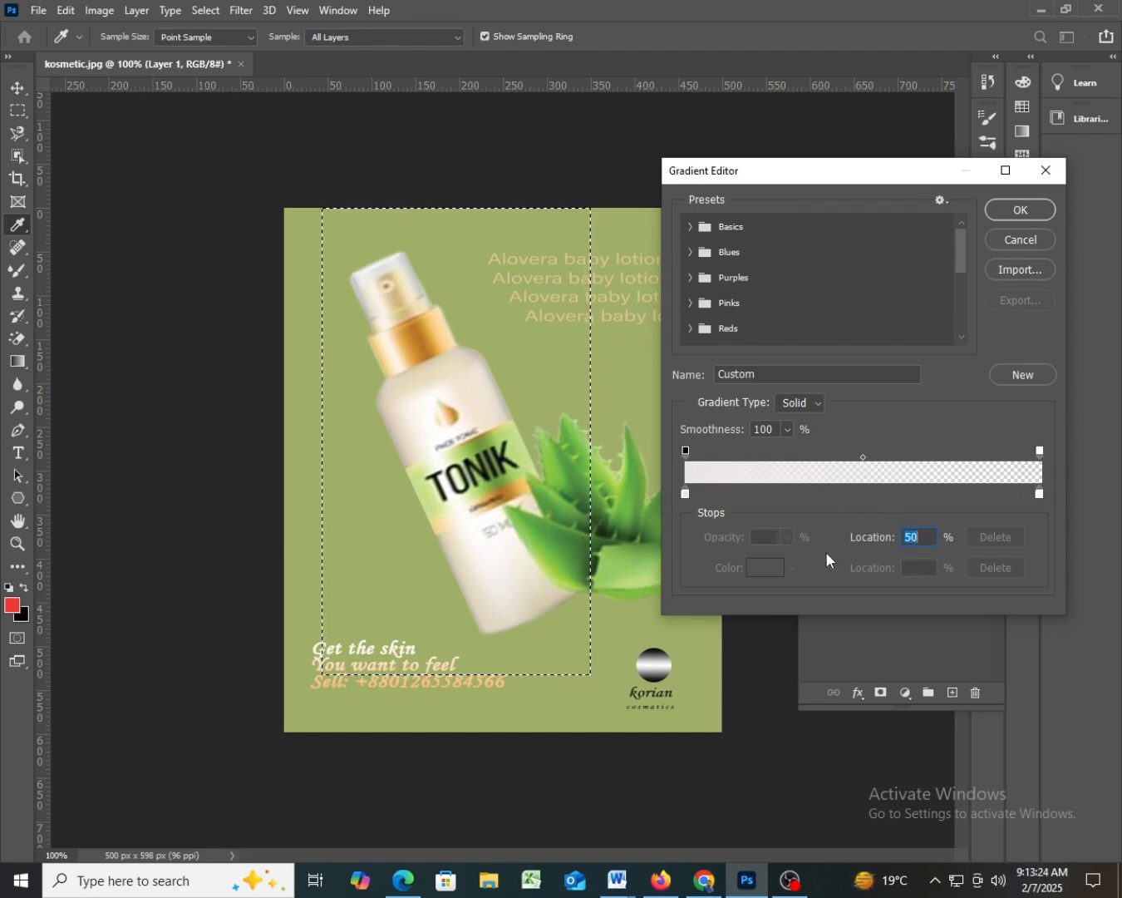
pyautogui.click(1022, 210)
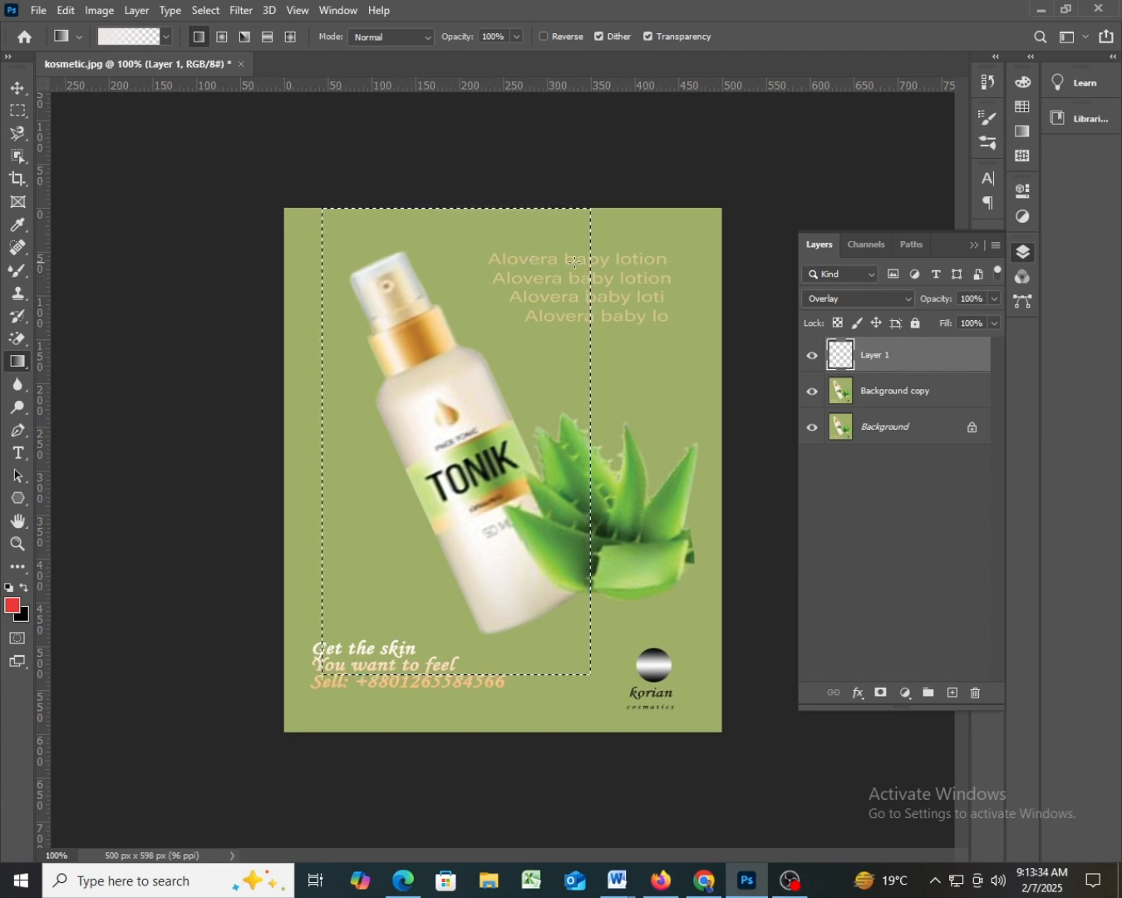
# - Fill the marquee selection on Layer 1 with the off-white-to-transparent linear gradient, running vertically from the poster's upper edge to just below its lower edge
pyautogui.moveTo(453, 204); pyautogui.dragTo(452, 281)
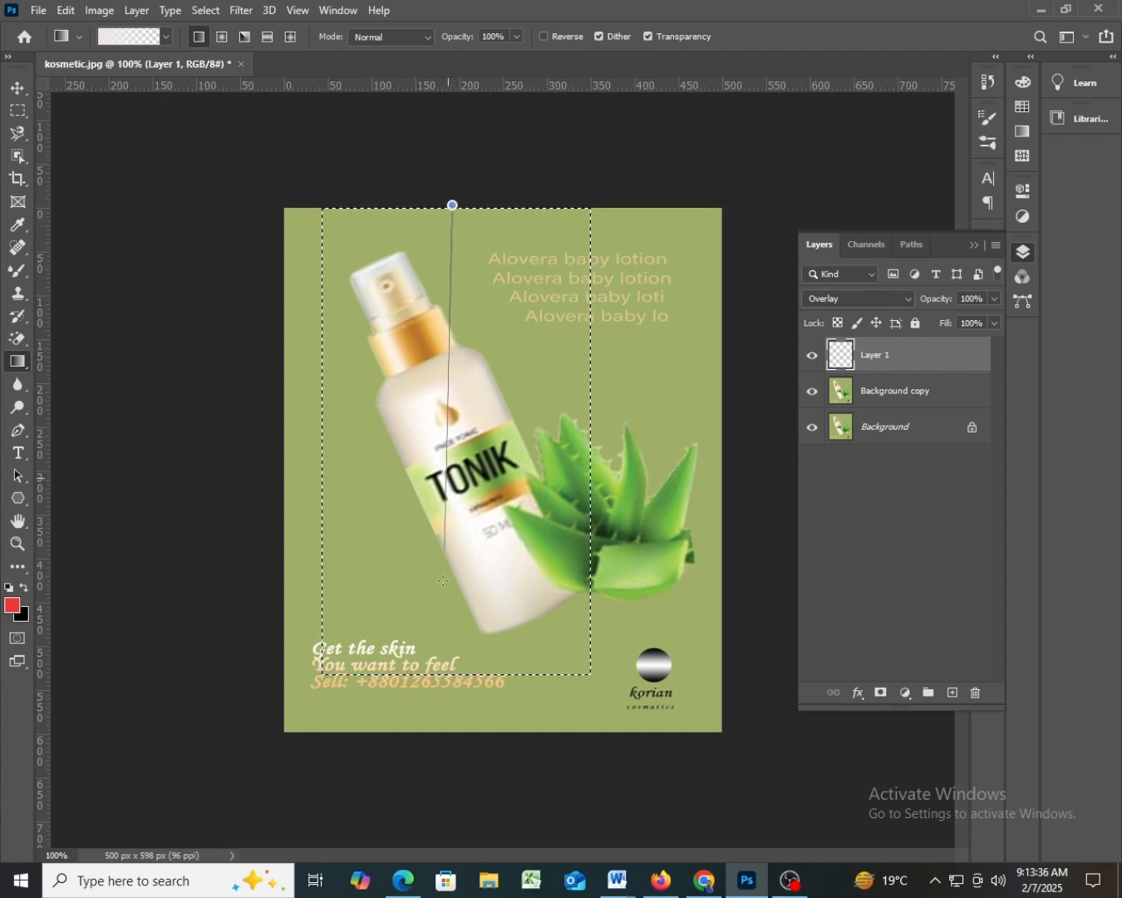
pyautogui.moveTo(443, 580); pyautogui.dragTo(453, 733)
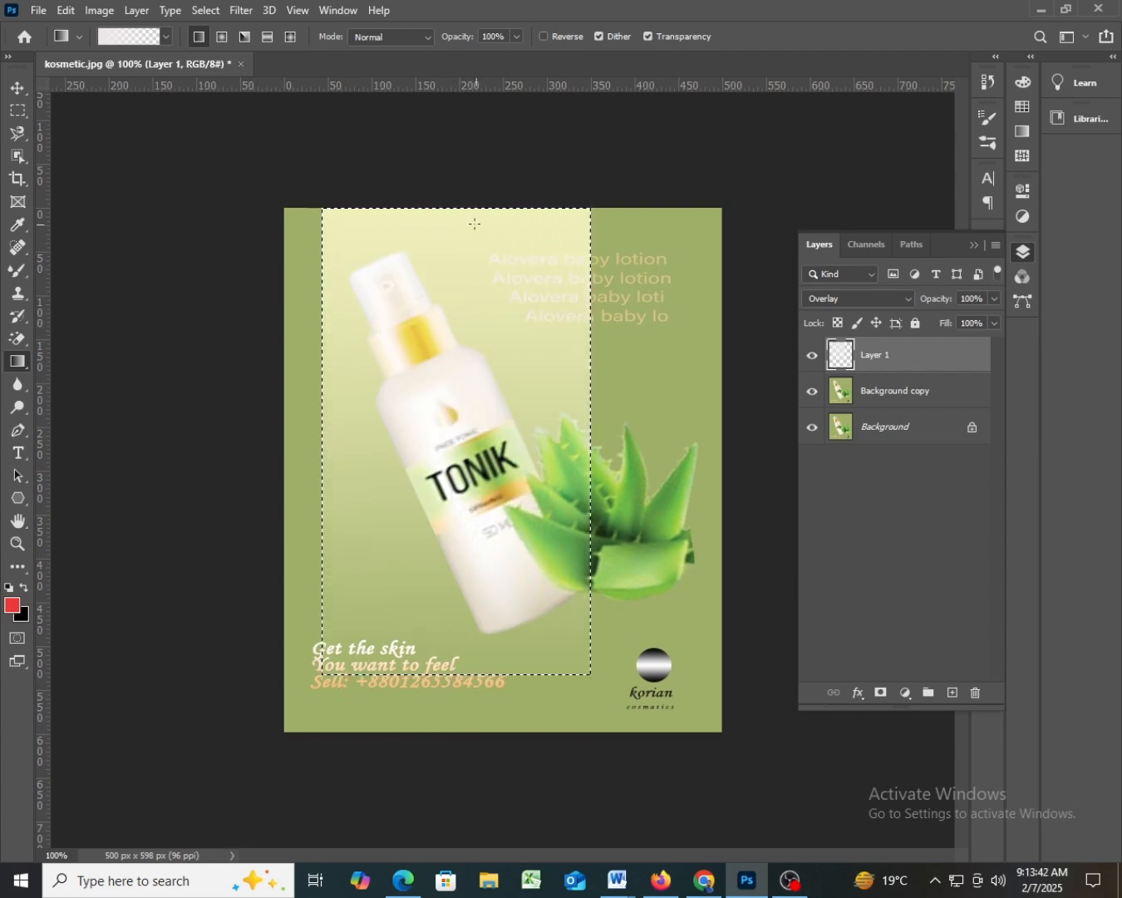
pyautogui.moveTo(463, 198); pyautogui.dragTo(459, 738)
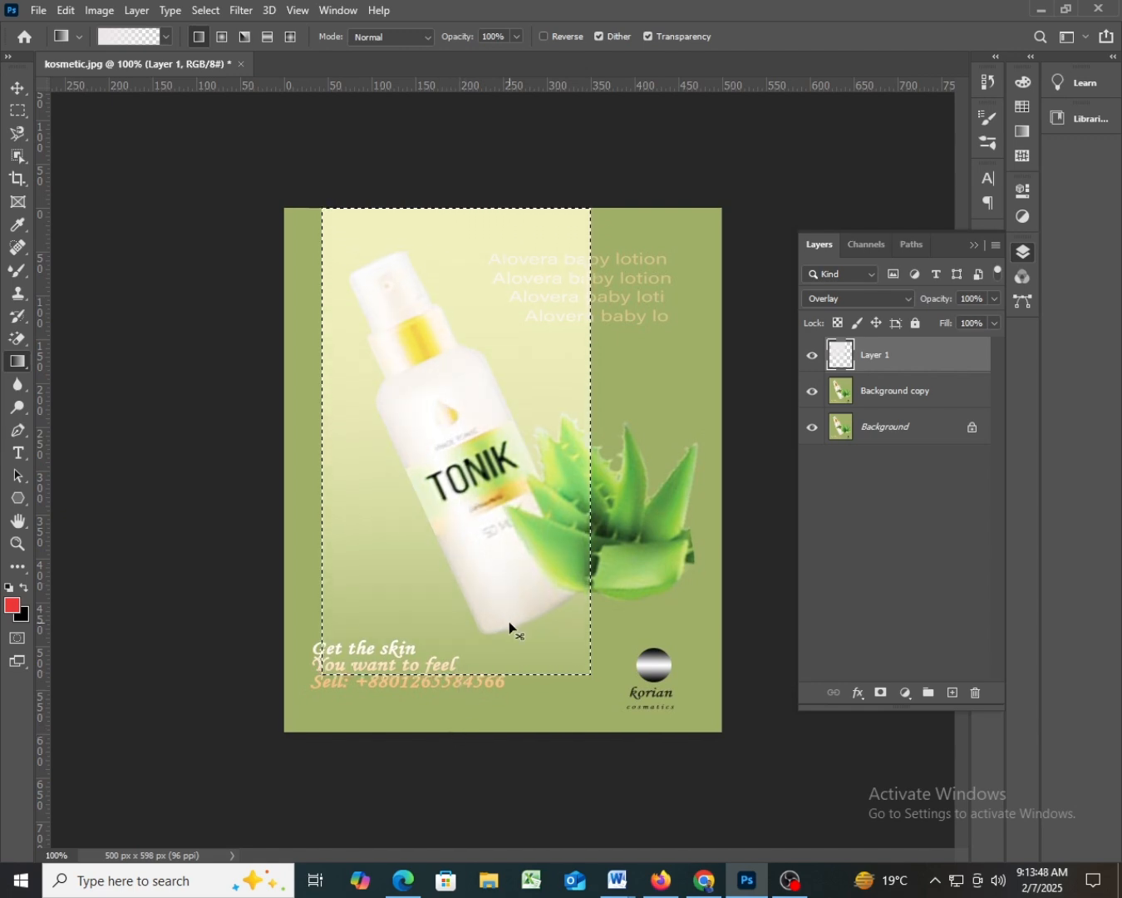
pyautogui.hotkey('ctrl', 'z')
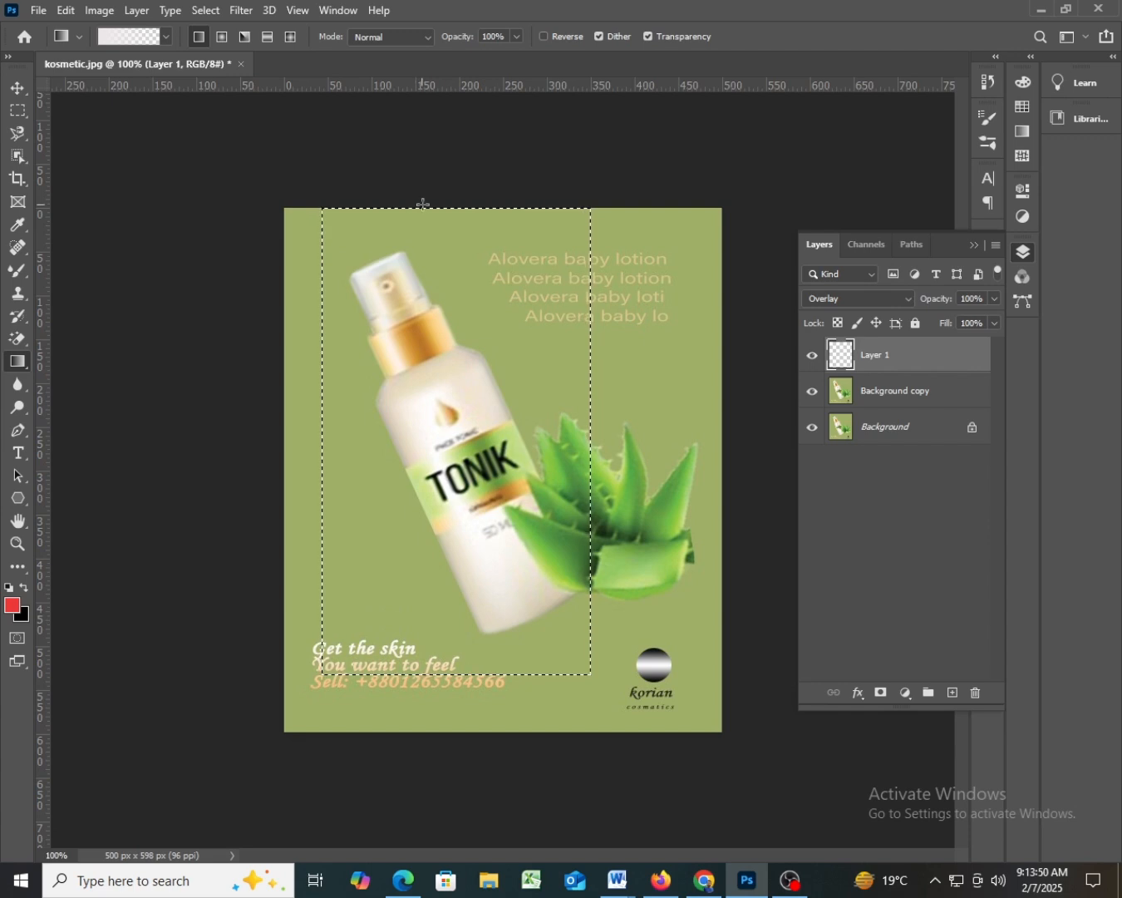
pyautogui.moveTo(457, 206); pyautogui.dragTo(463, 761)
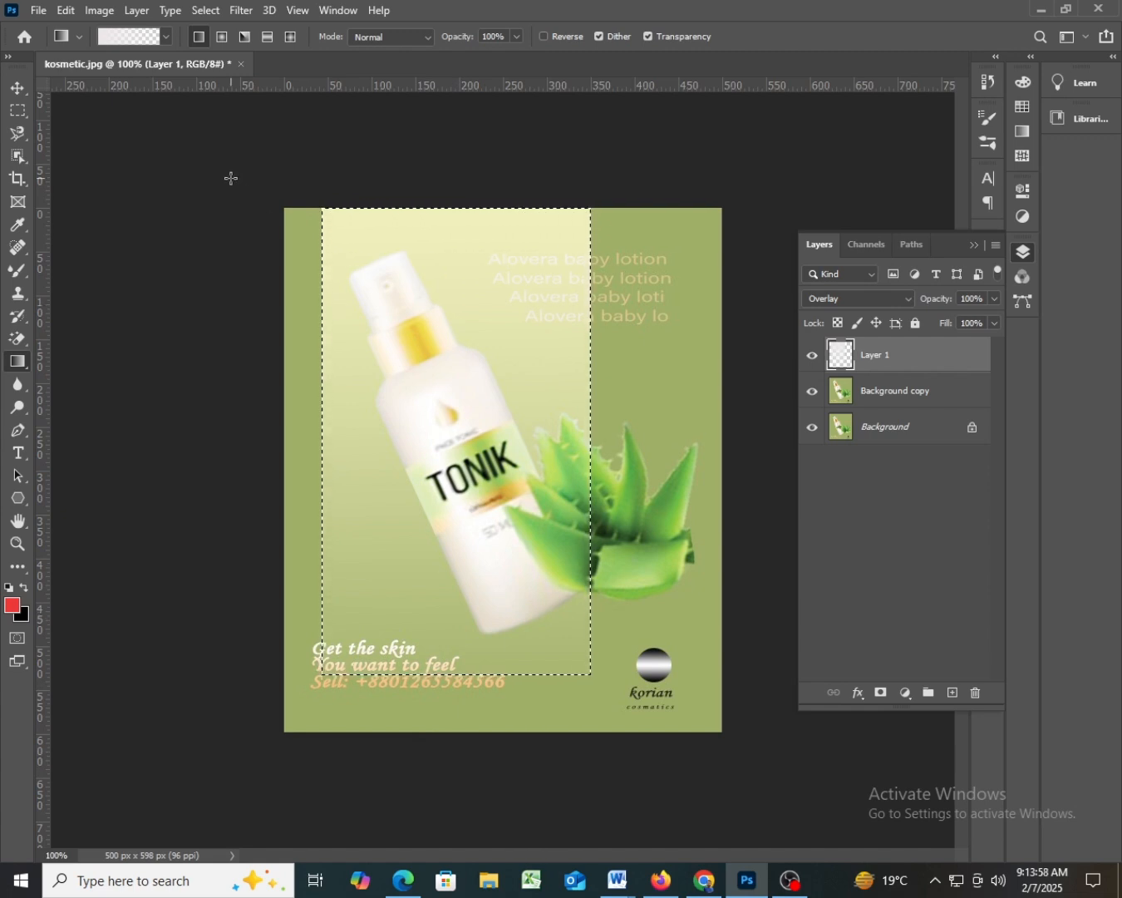
# - Set the gradient's starting colour stop to red, f61d1d
pyautogui.click(118, 44)
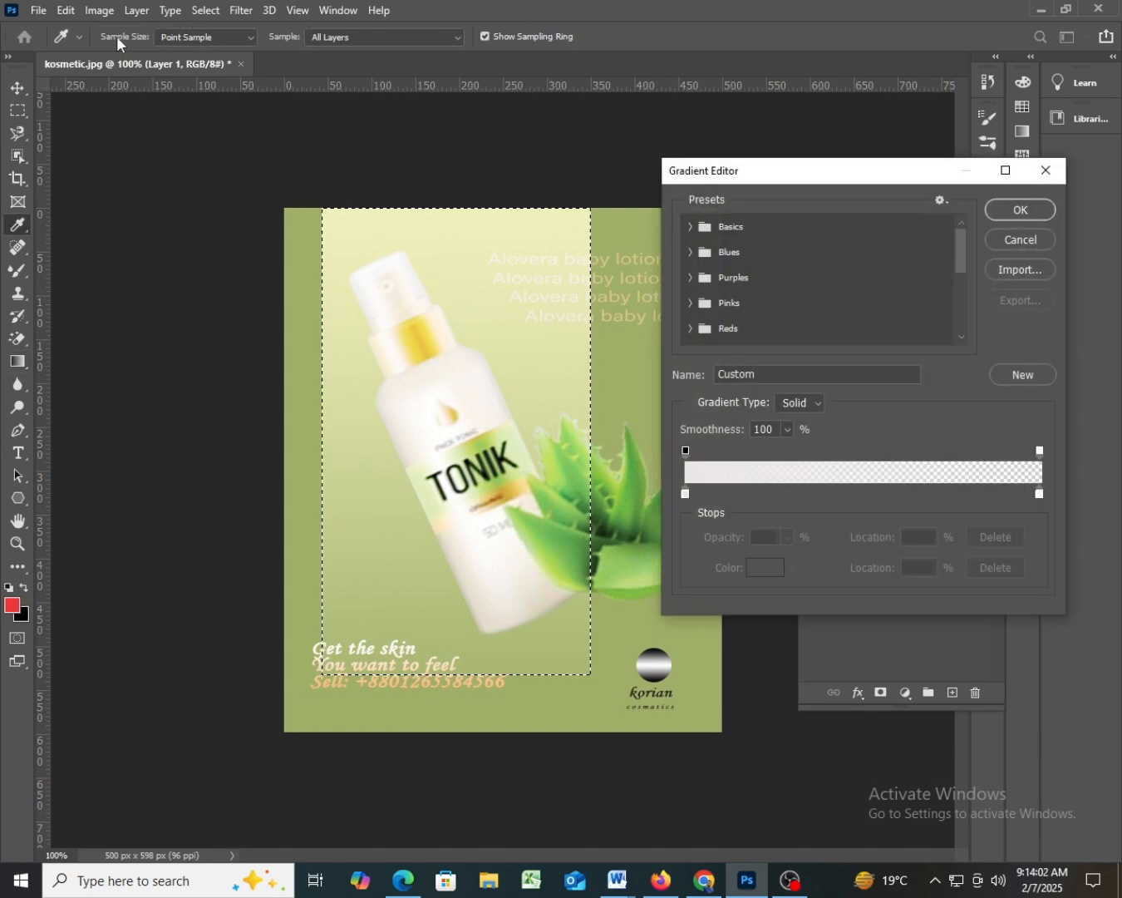
pyautogui.click(685, 494)
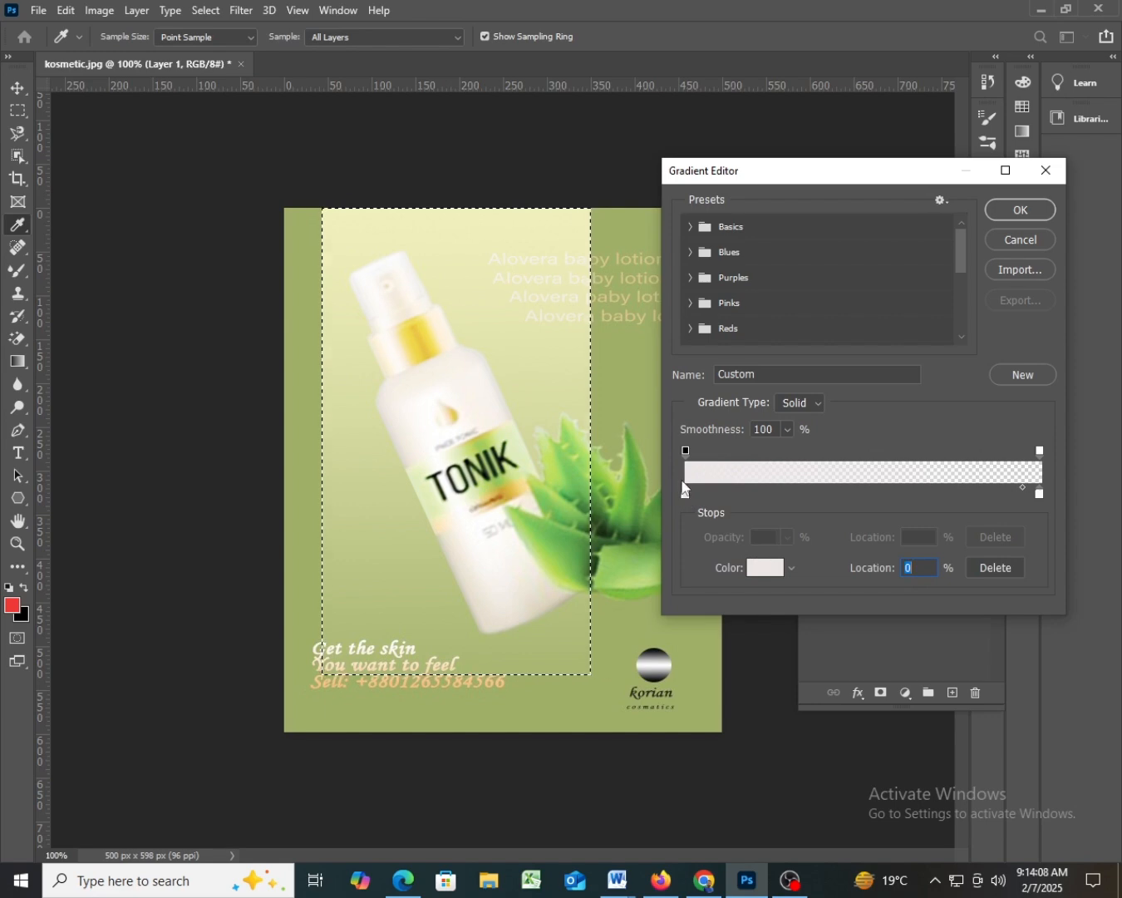
pyautogui.click(766, 570)
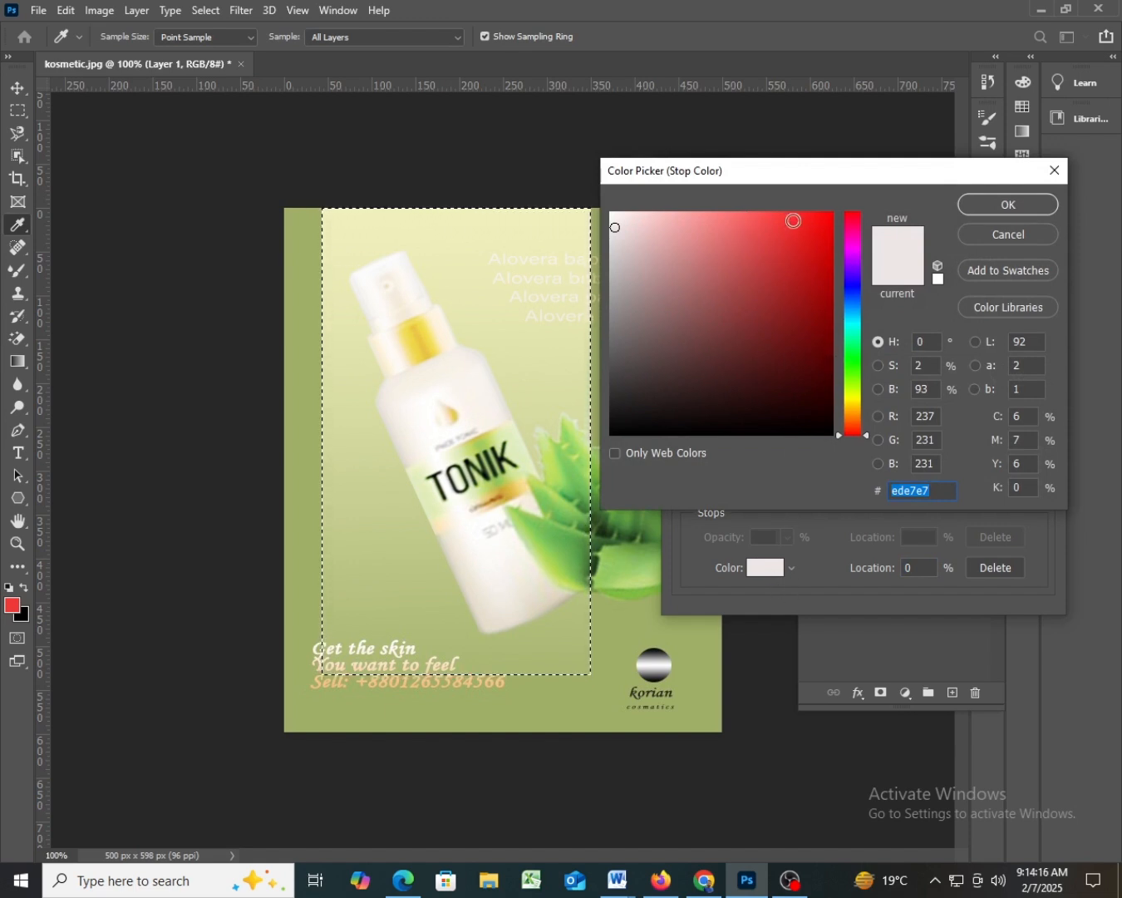
pyautogui.click(807, 220)
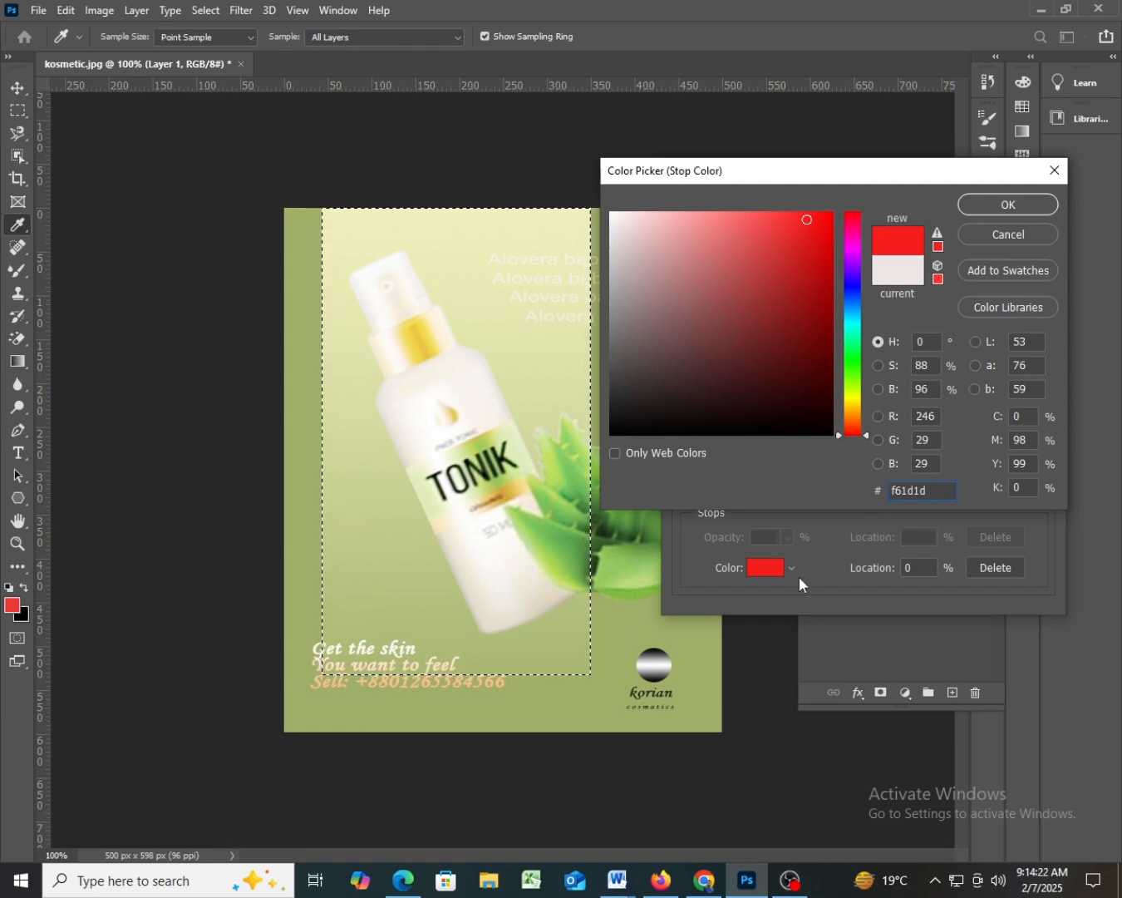
pyautogui.click(1008, 207)
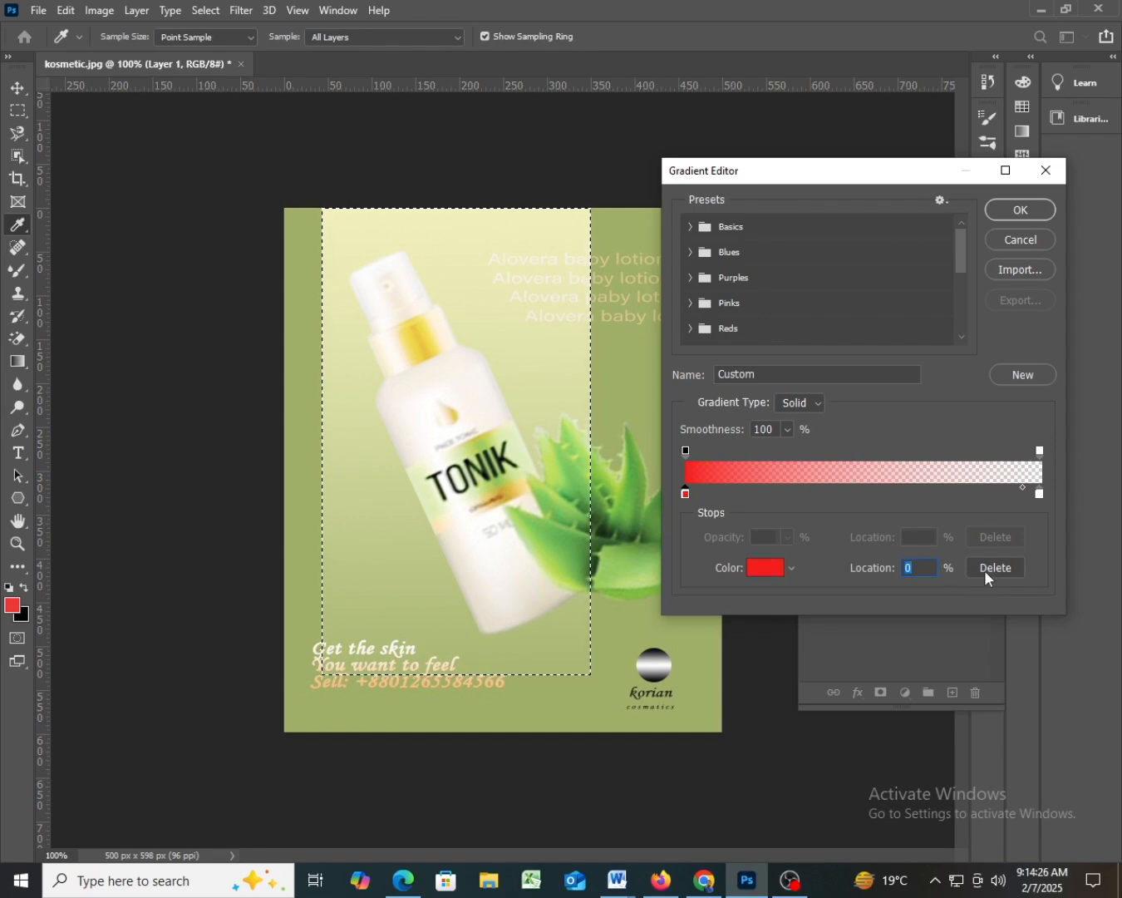
# - Accept the red-to-transparent gradient and fill the marquee selection on Layer 1 with it, running vertically from the poster's upper edge to just below the selection
pyautogui.click(1040, 452)
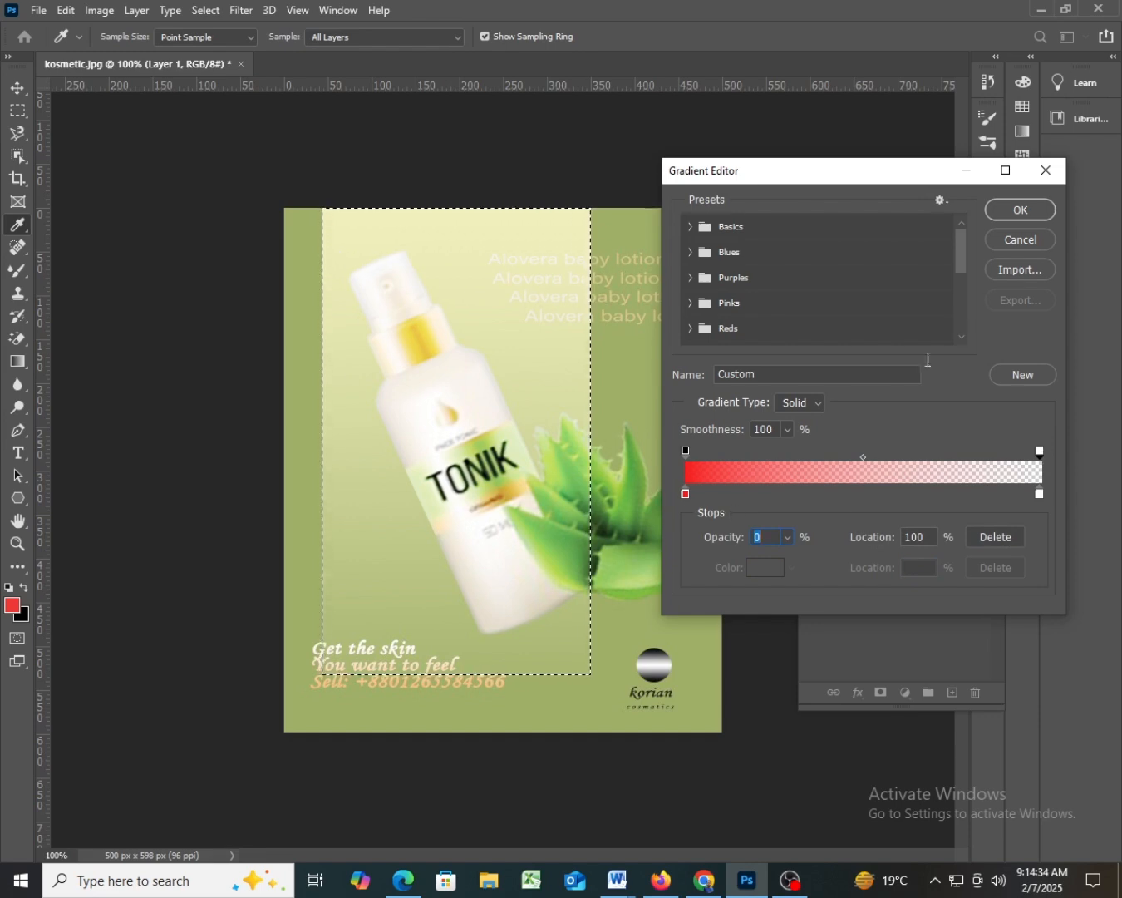
pyautogui.click(1012, 210)
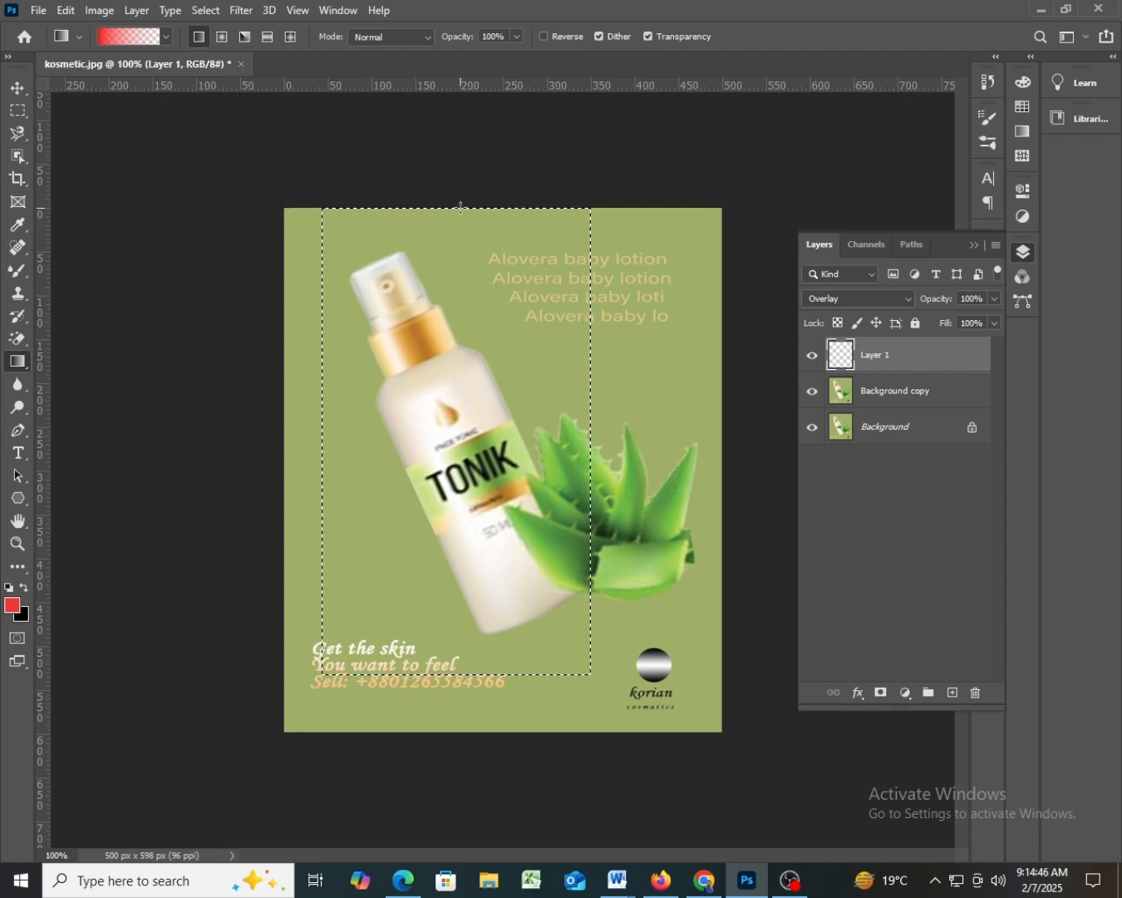
pyautogui.moveTo(460, 231); pyautogui.dragTo(432, 504)
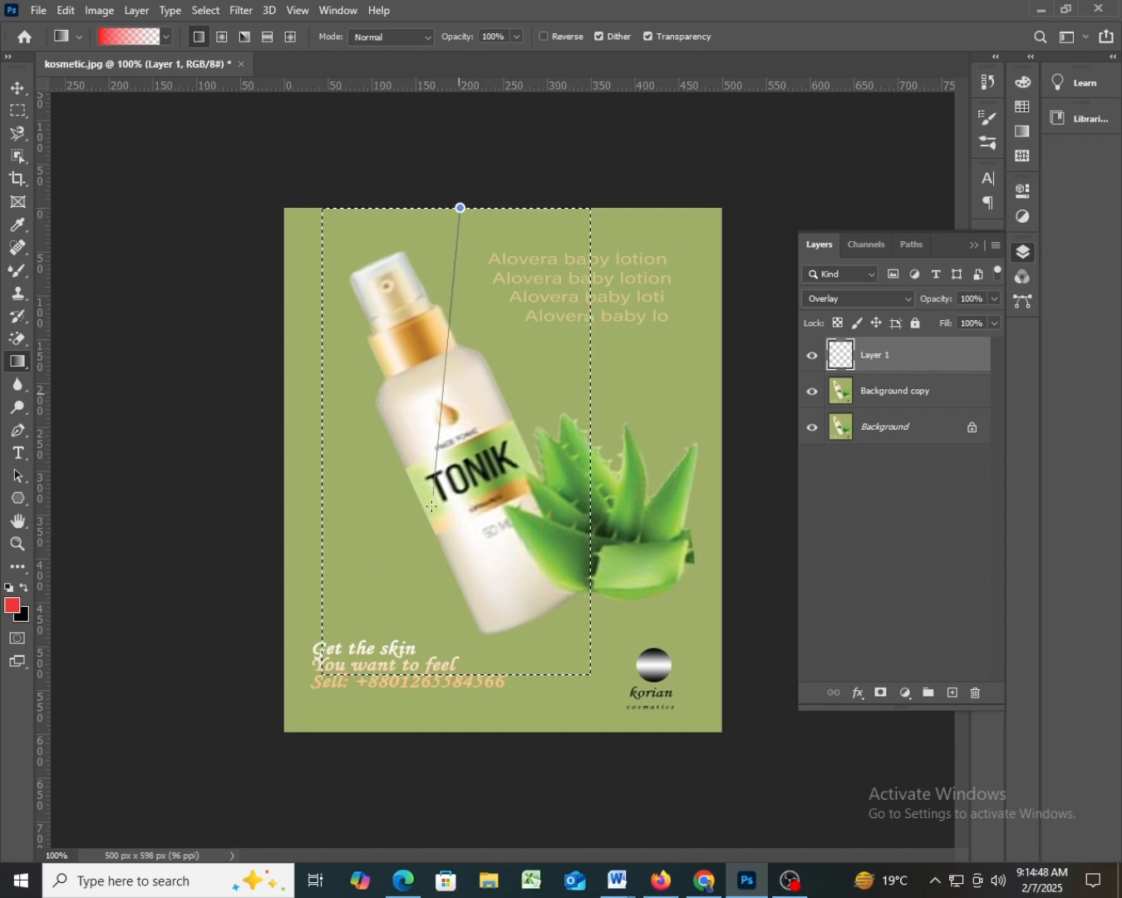
pyautogui.moveTo(447, 672); pyautogui.dragTo(456, 686)
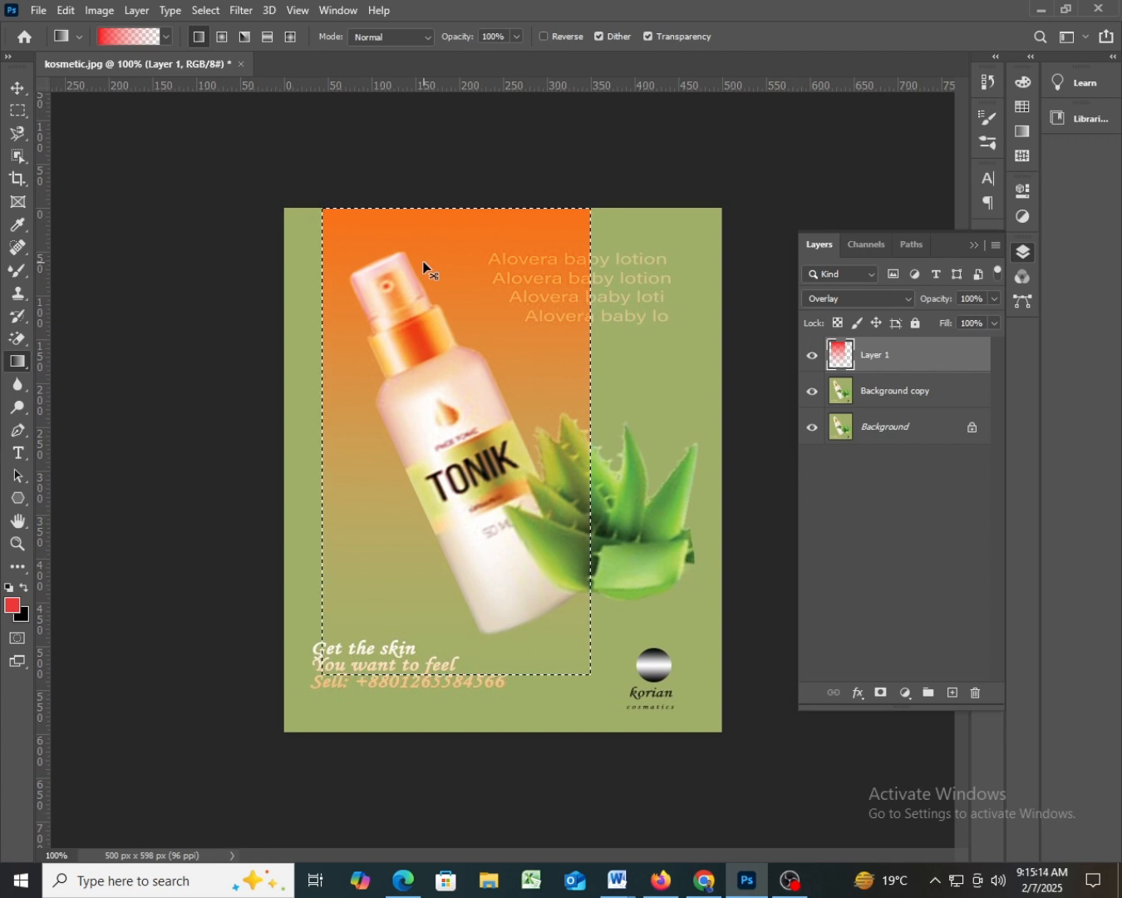
# - Transform the gradient in perspective, narrowing its upper edge to about 14° horizontal skew, and centre it across the poster at X 250 px
pyautogui.hotkey('ctrl', 't')
pyautogui.hotkey('ctrl', 'r')
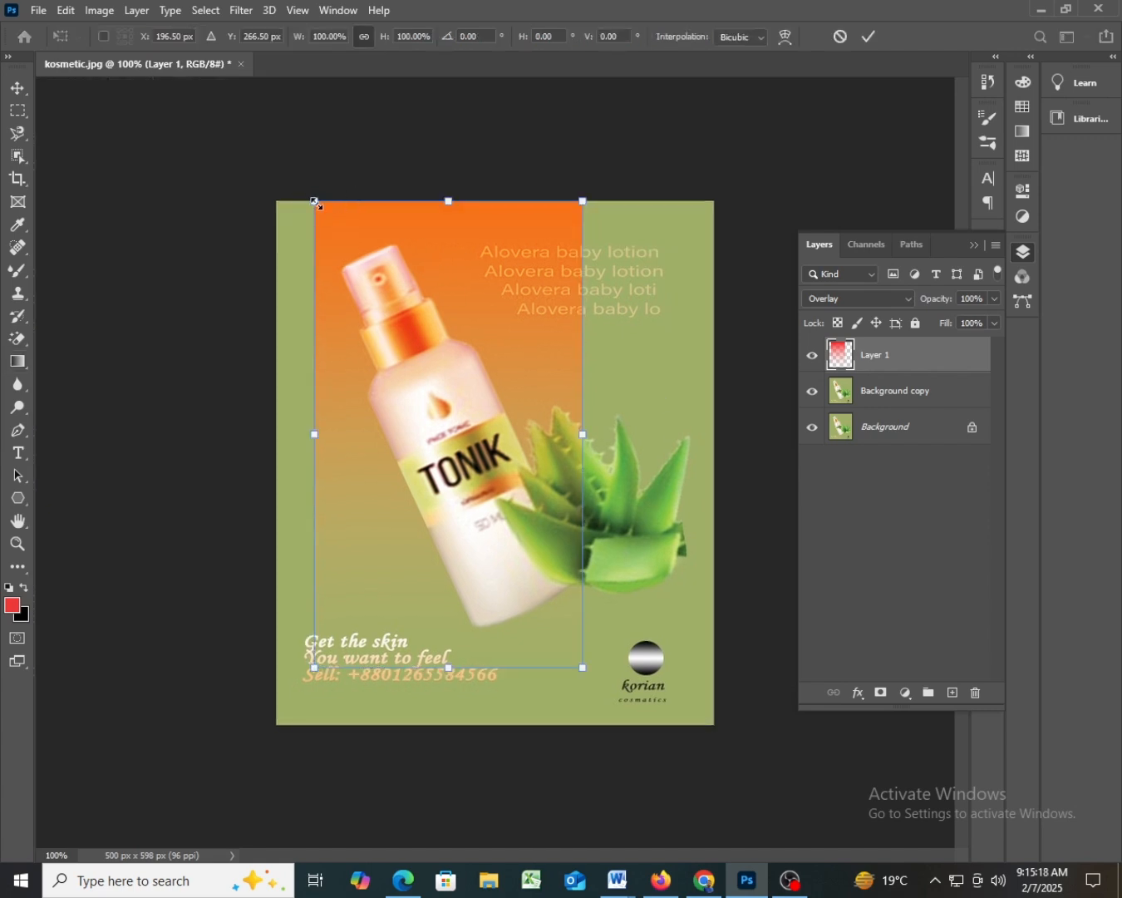
pyautogui.rightClick(521, 343)
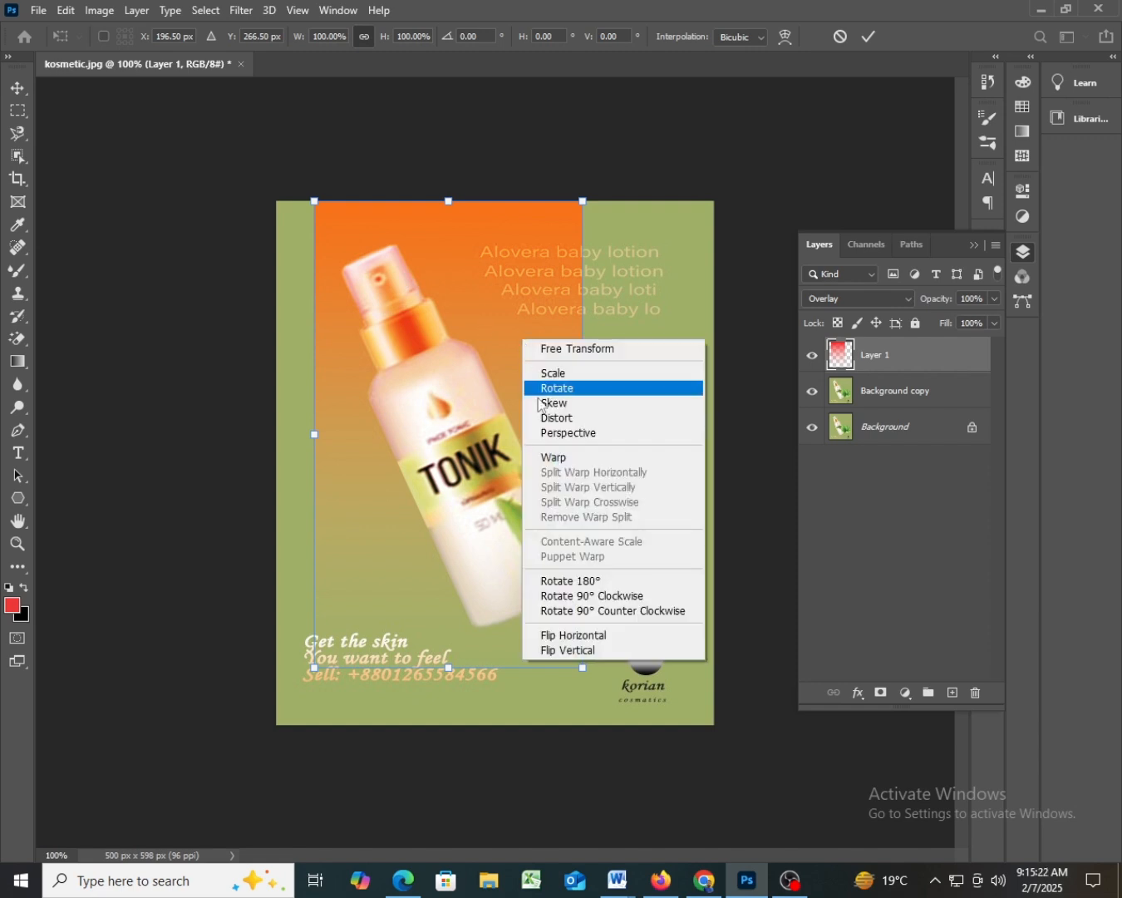
pyautogui.click(562, 434)
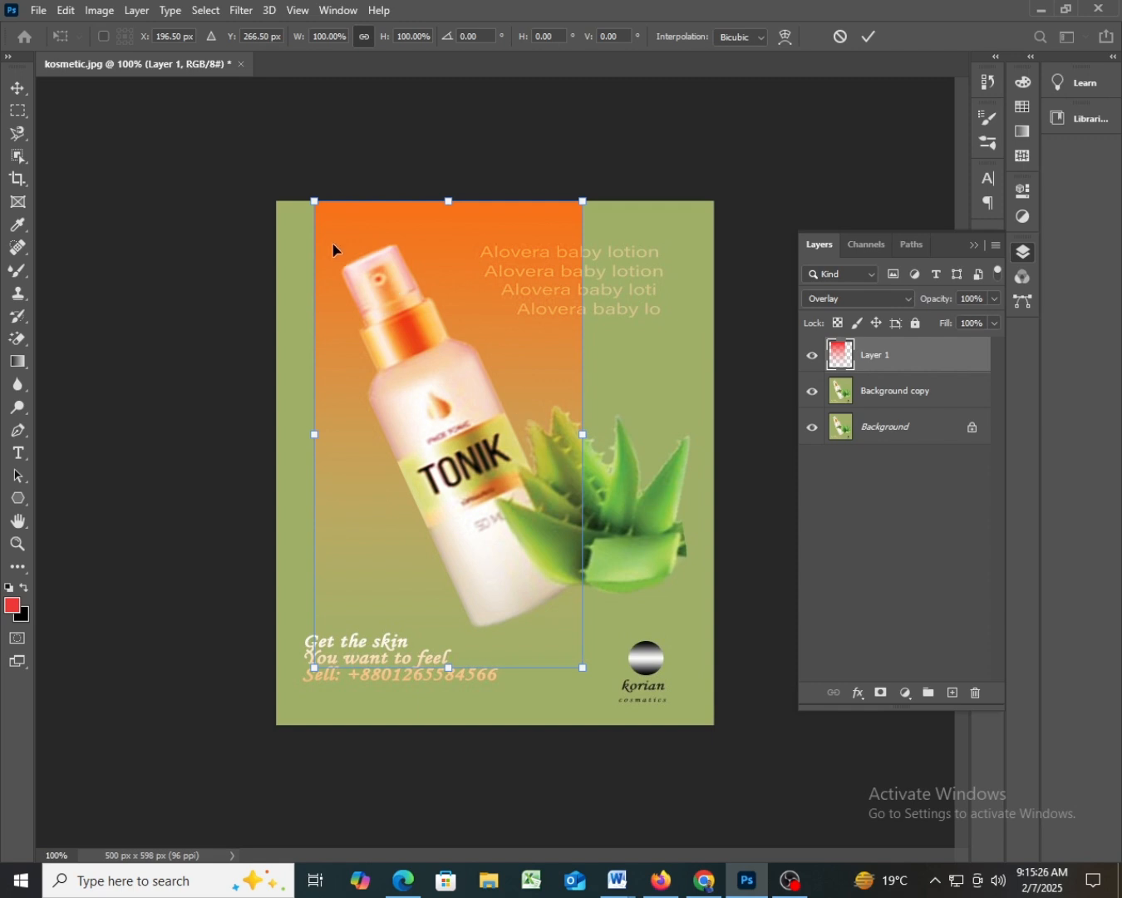
pyautogui.moveTo(313, 202); pyautogui.dragTo(399, 206)
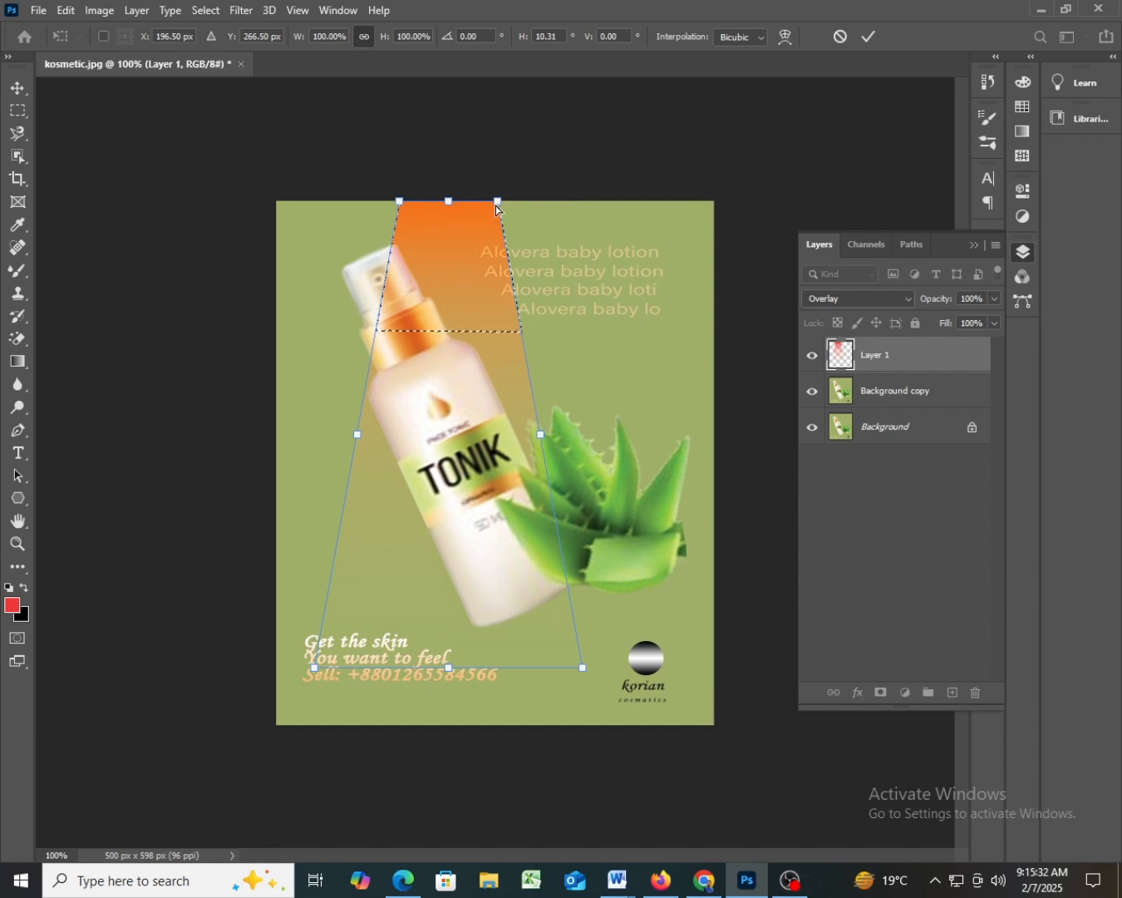
pyautogui.moveTo(496, 207); pyautogui.dragTo(463, 212)
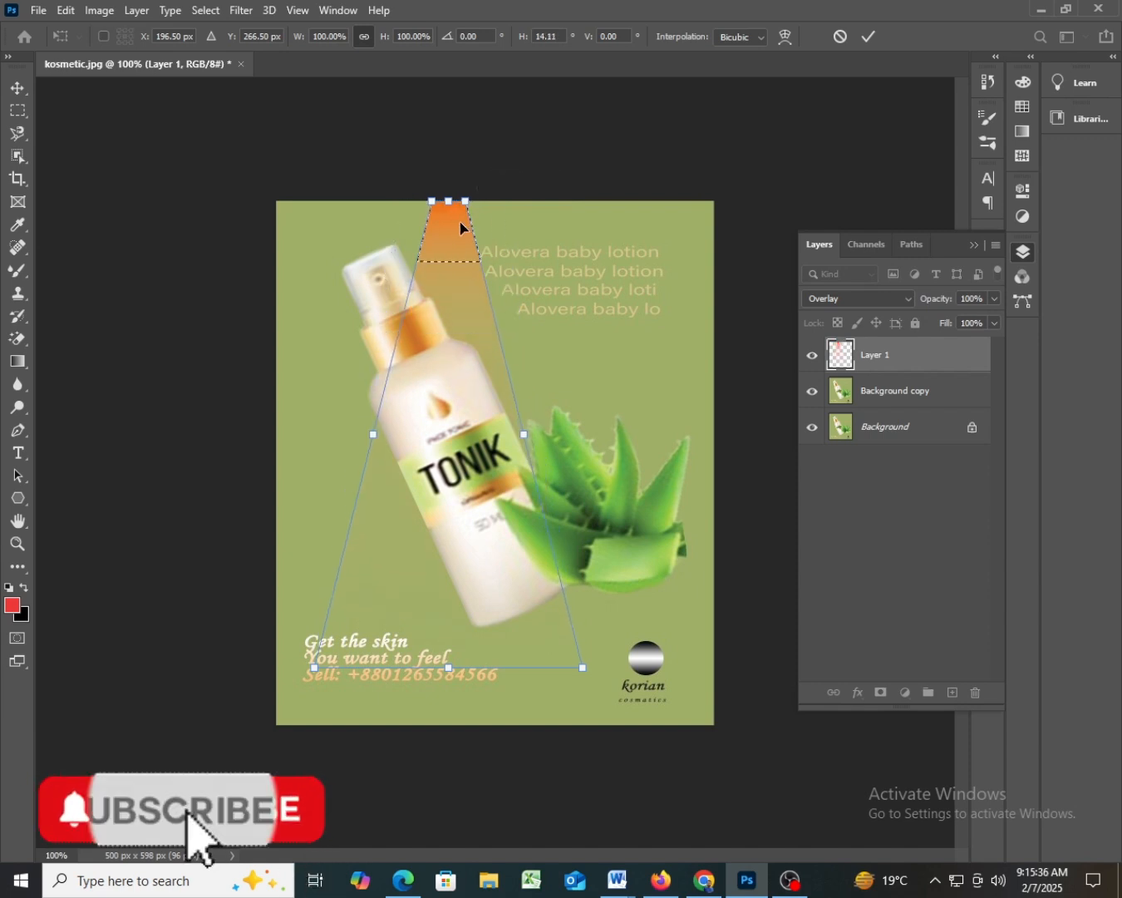
pyautogui.moveTo(455, 252); pyautogui.dragTo(505, 235)
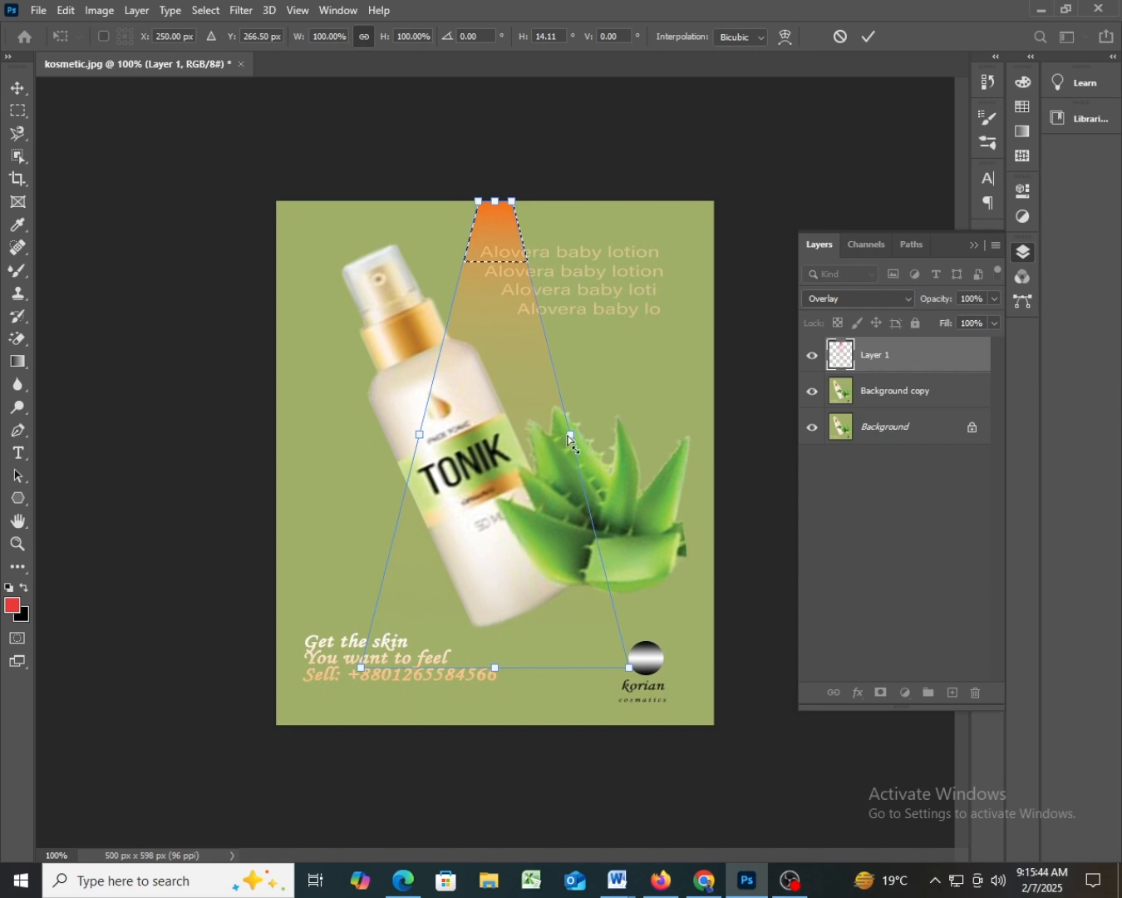
# - Widen the beam to about 163% so its base spans the poster's full width, and apply the transform
pyautogui.moveTo(574, 439); pyautogui.dragTo(597, 431)
pyautogui.moveTo(510, 204)
pyautogui.mouseDown()
pyautogui.moveTo(532, 202)
pyautogui.moveTo(511, 204)
pyautogui.mouseUp()
pyautogui.moveTo(631, 670); pyautogui.dragTo(719, 714)
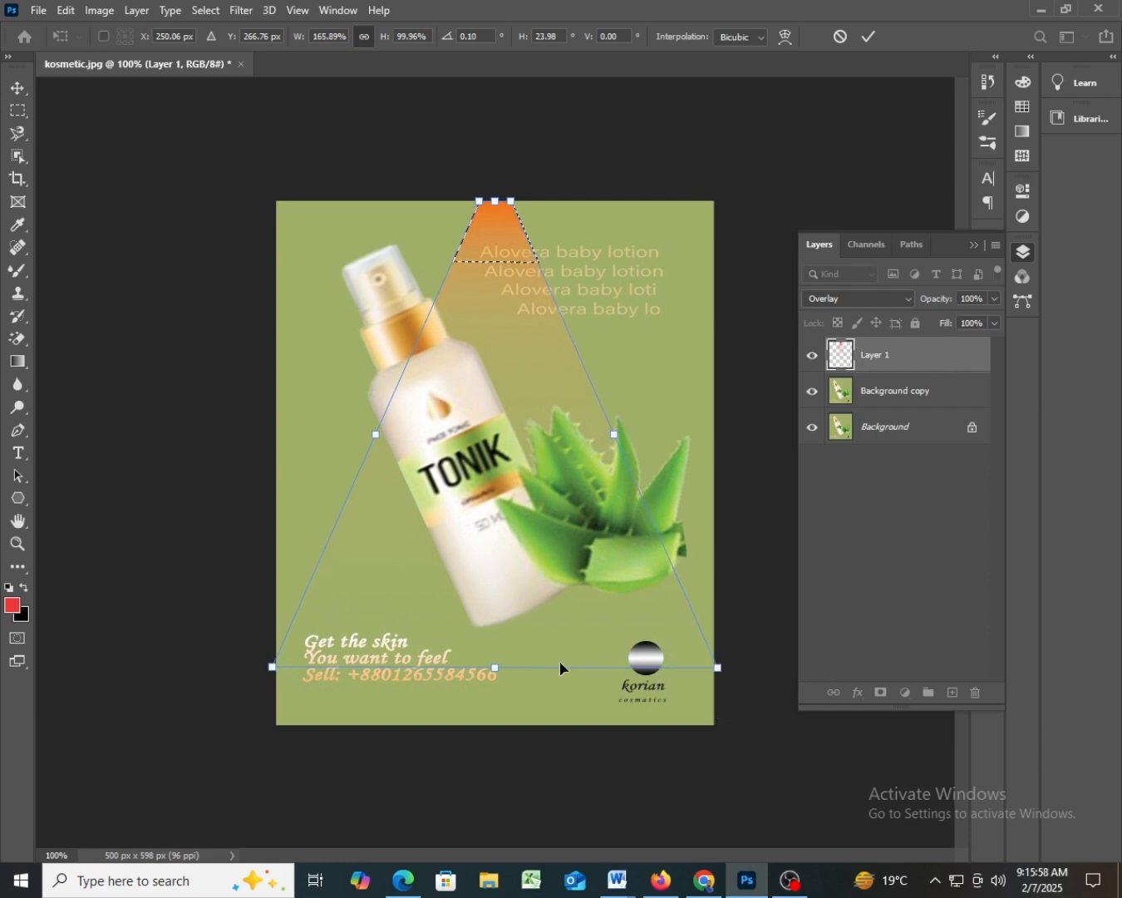
pyautogui.moveTo(496, 670); pyautogui.dragTo(497, 716)
pyautogui.moveTo(720, 667)
pyautogui.mouseDown()
pyautogui.moveTo(721, 693)
pyautogui.moveTo(717, 673)
pyautogui.mouseUp()
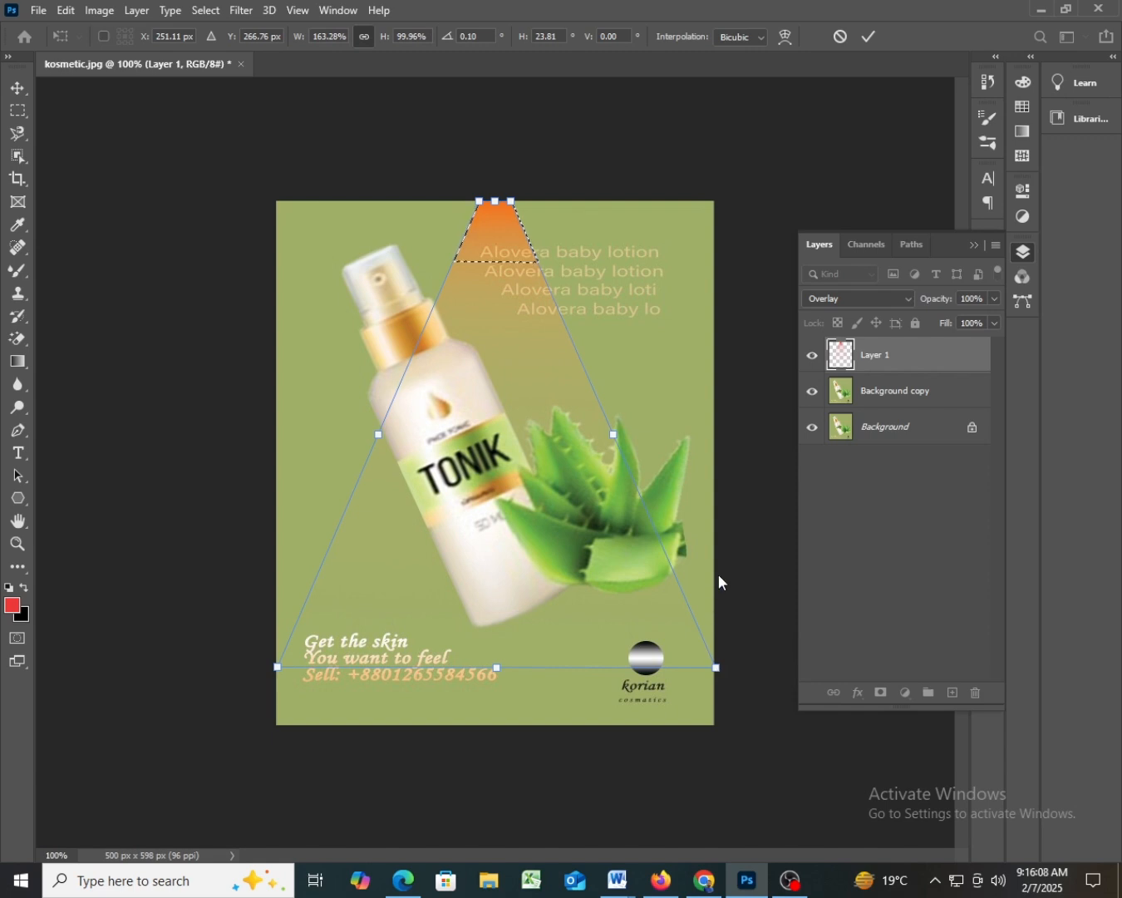
pyautogui.press('Return')
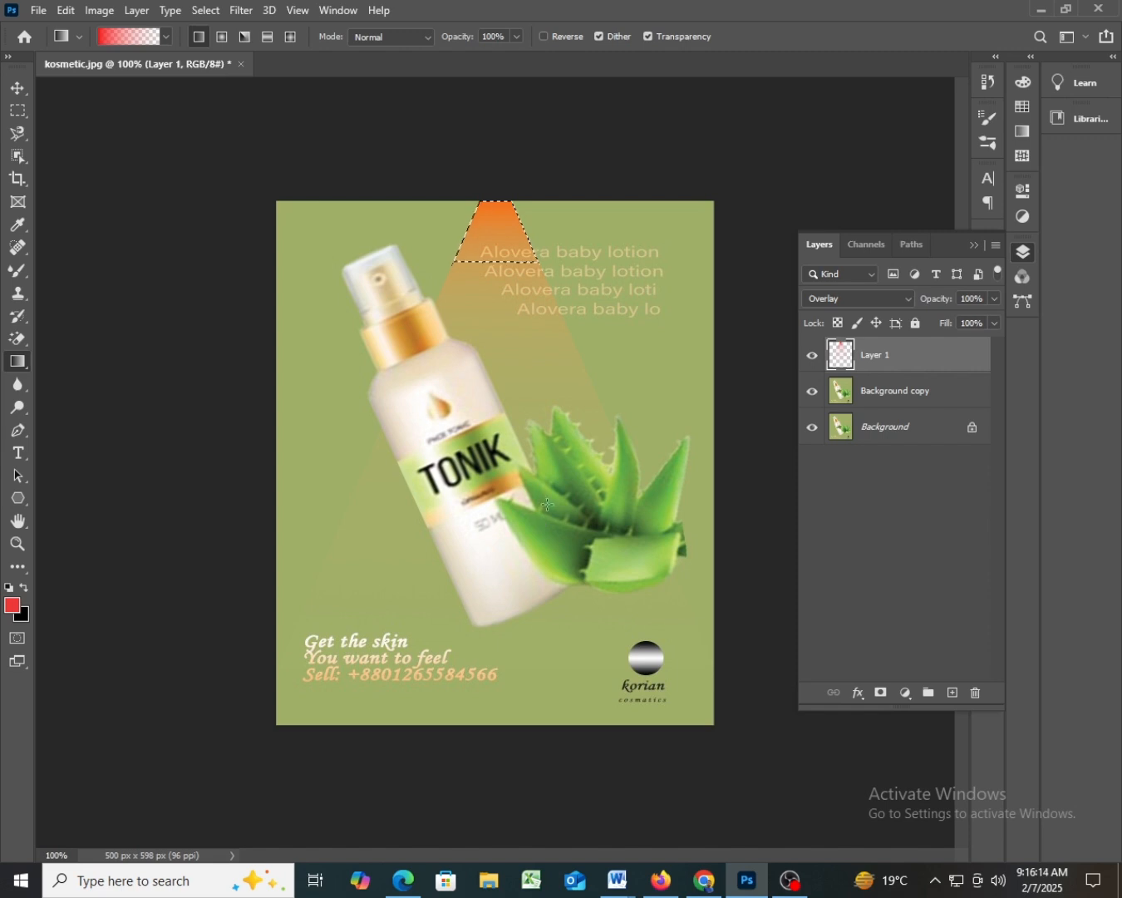
# - Undo the beam's transform and the red gradient fill on Layer 1, keeping the tall marquee selection
pyautogui.rightClick(501, 385)
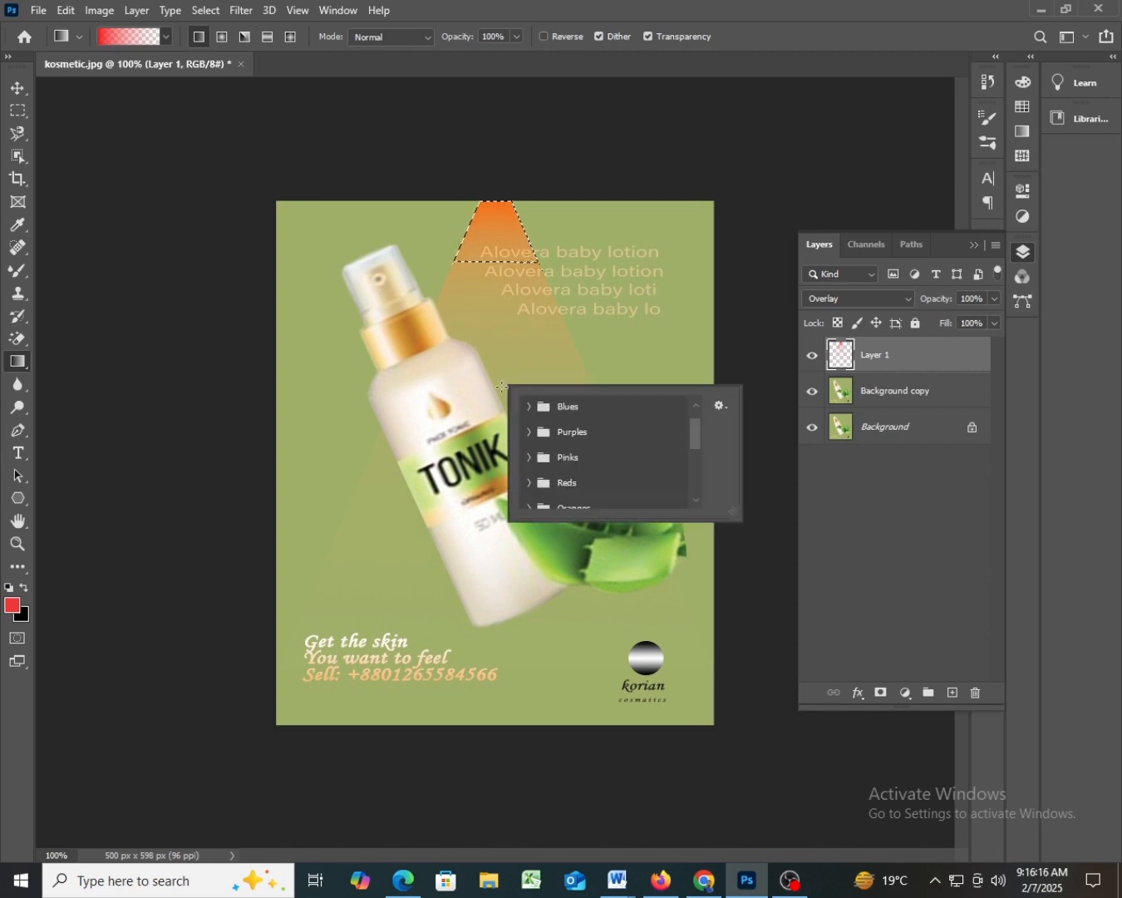
pyautogui.click(766, 227)
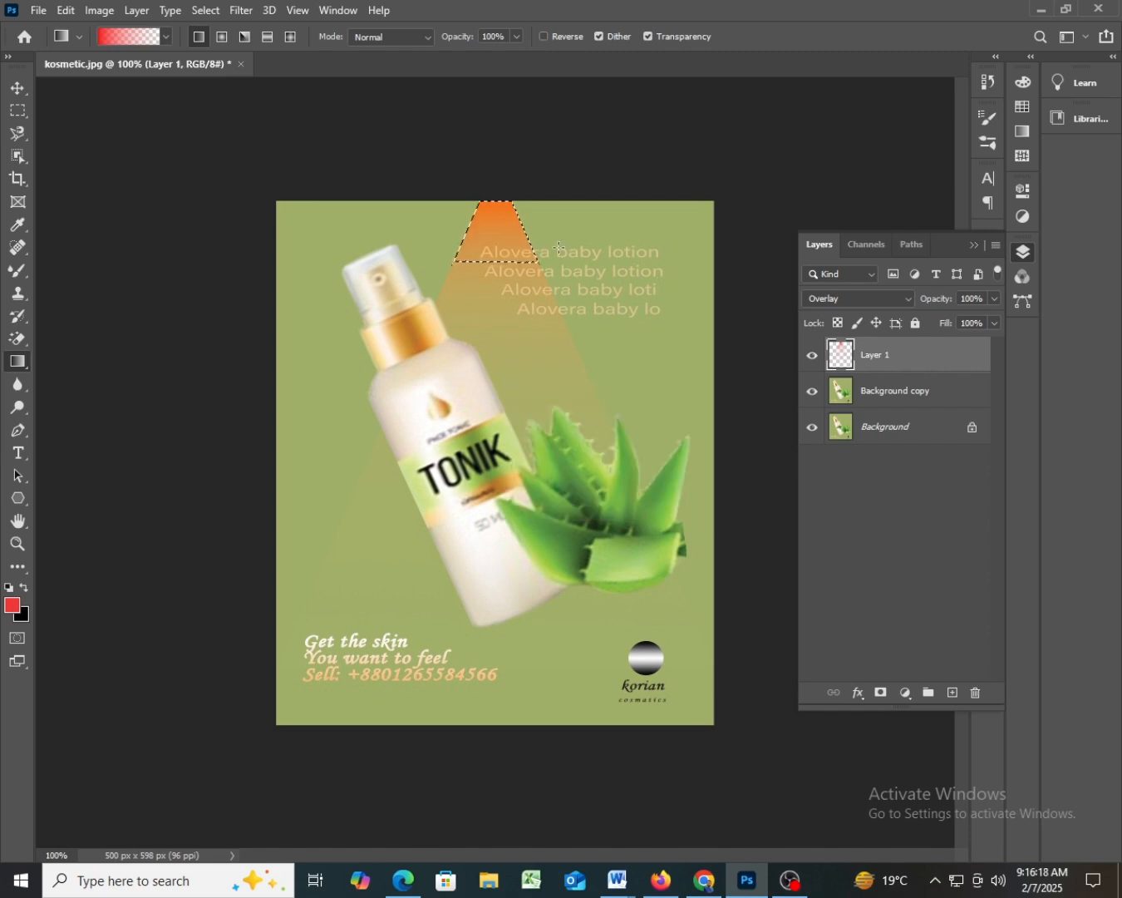
pyautogui.rightClick(505, 242)
pyautogui.click(574, 142)
pyautogui.hotkey('ctrl', 'z')
pyautogui.hotkey('ctrl', 'z')
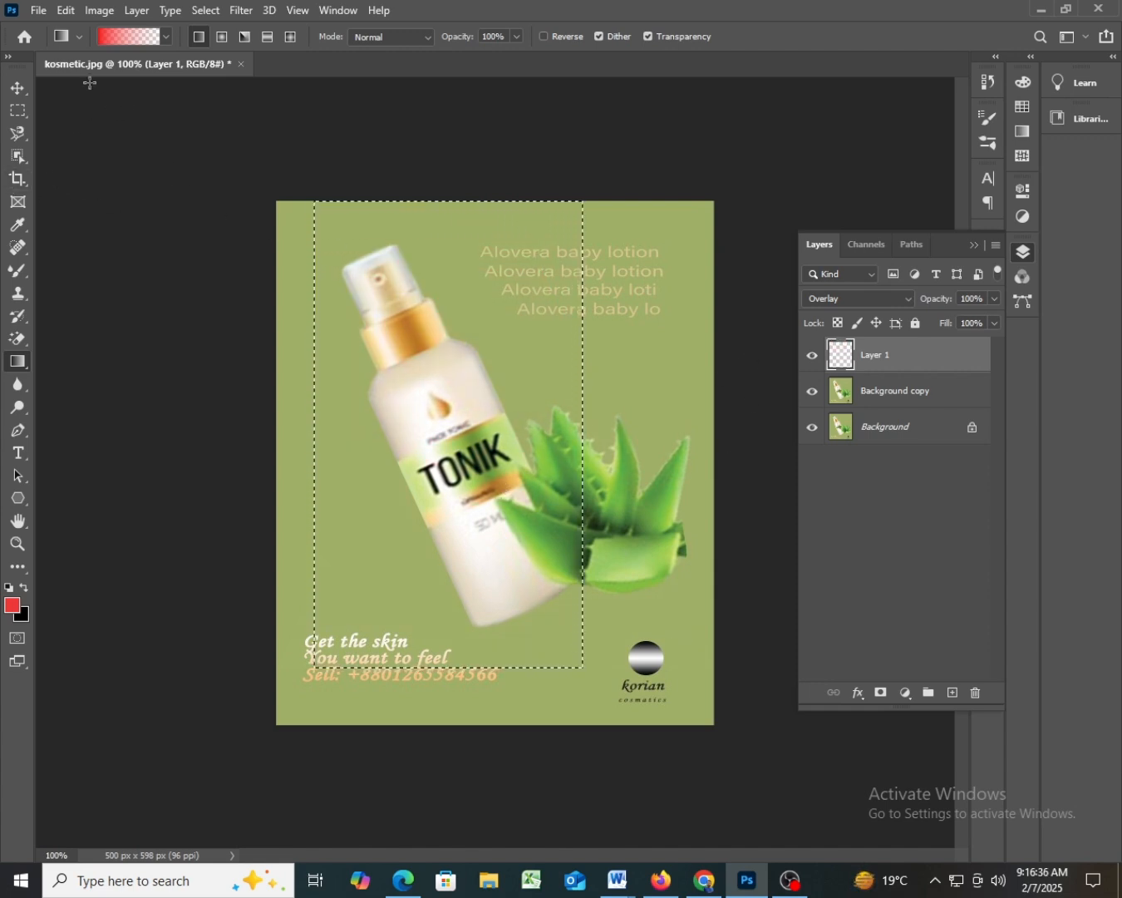
# - Set the red gradient's end opacity stop to 35% and accept the edited gradient
pyautogui.click(122, 40)
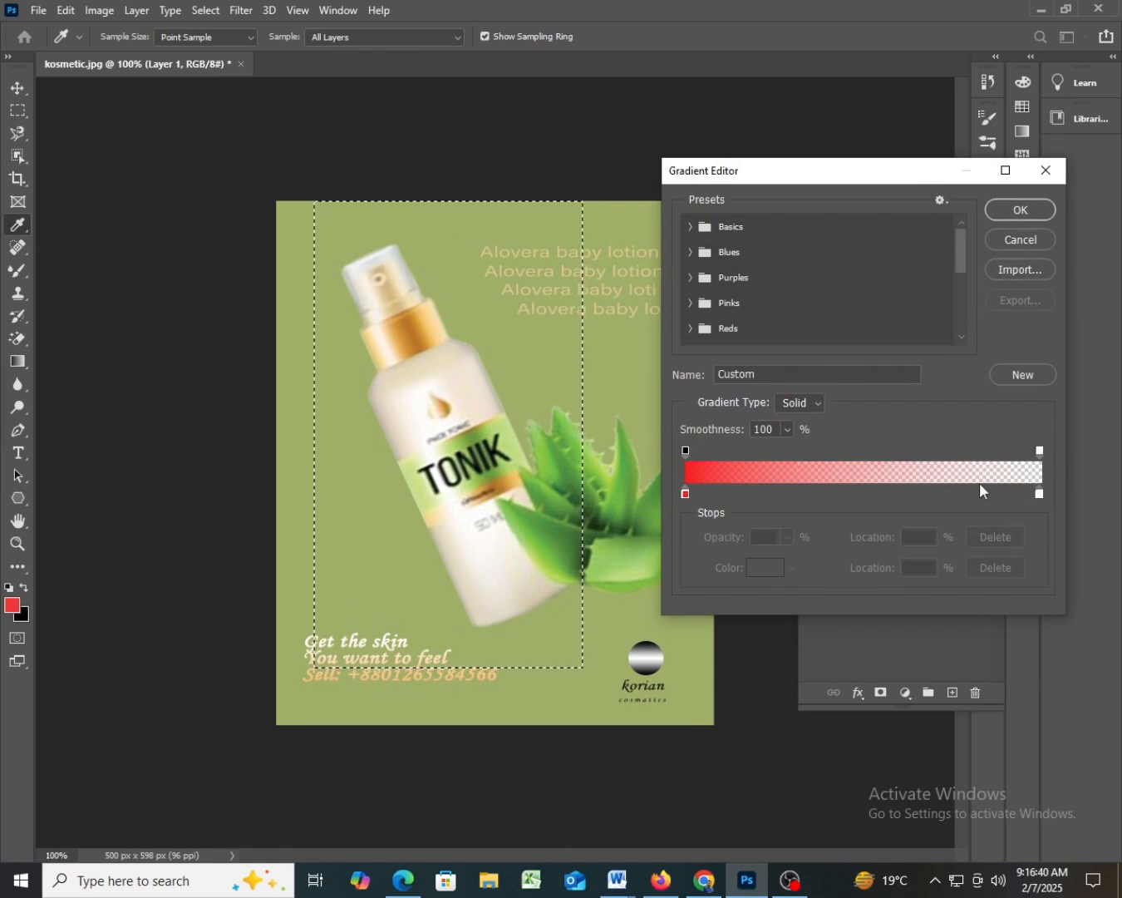
pyautogui.click(1040, 450)
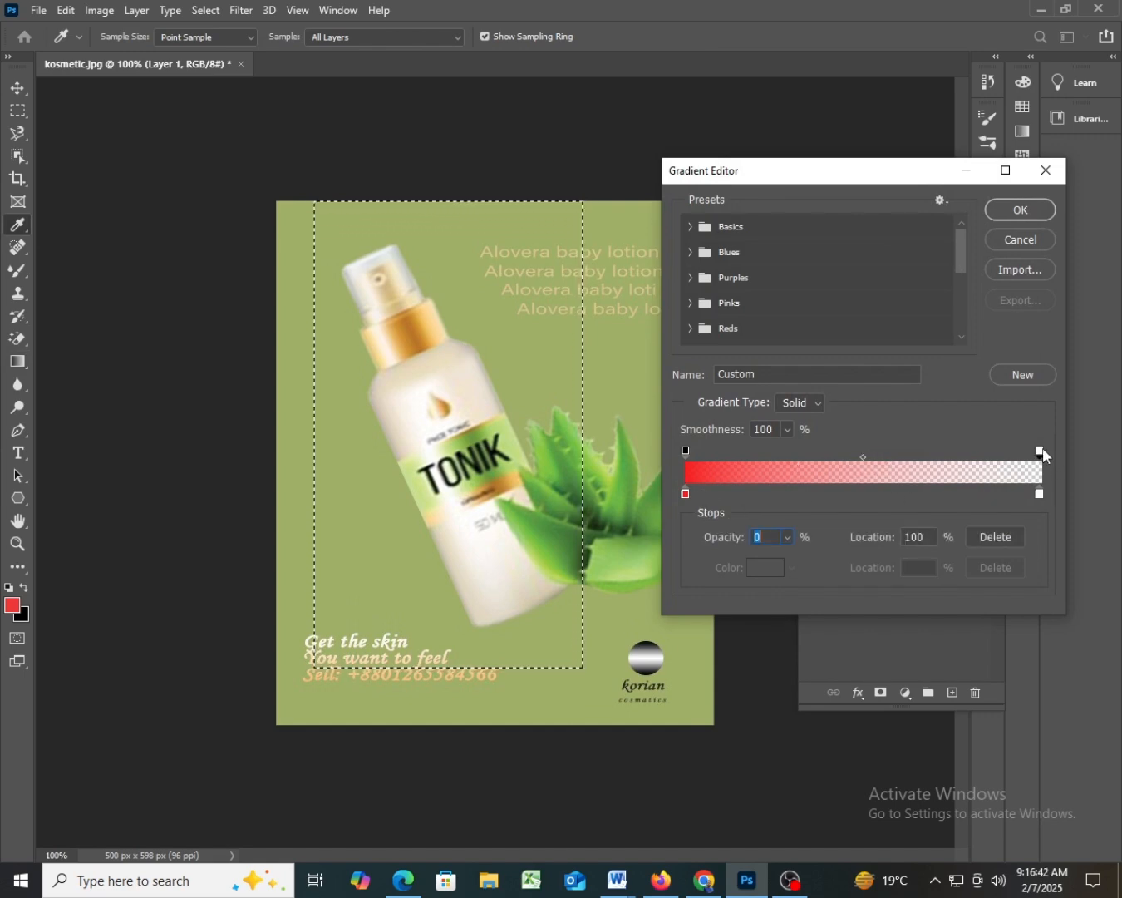
pyautogui.click(787, 538)
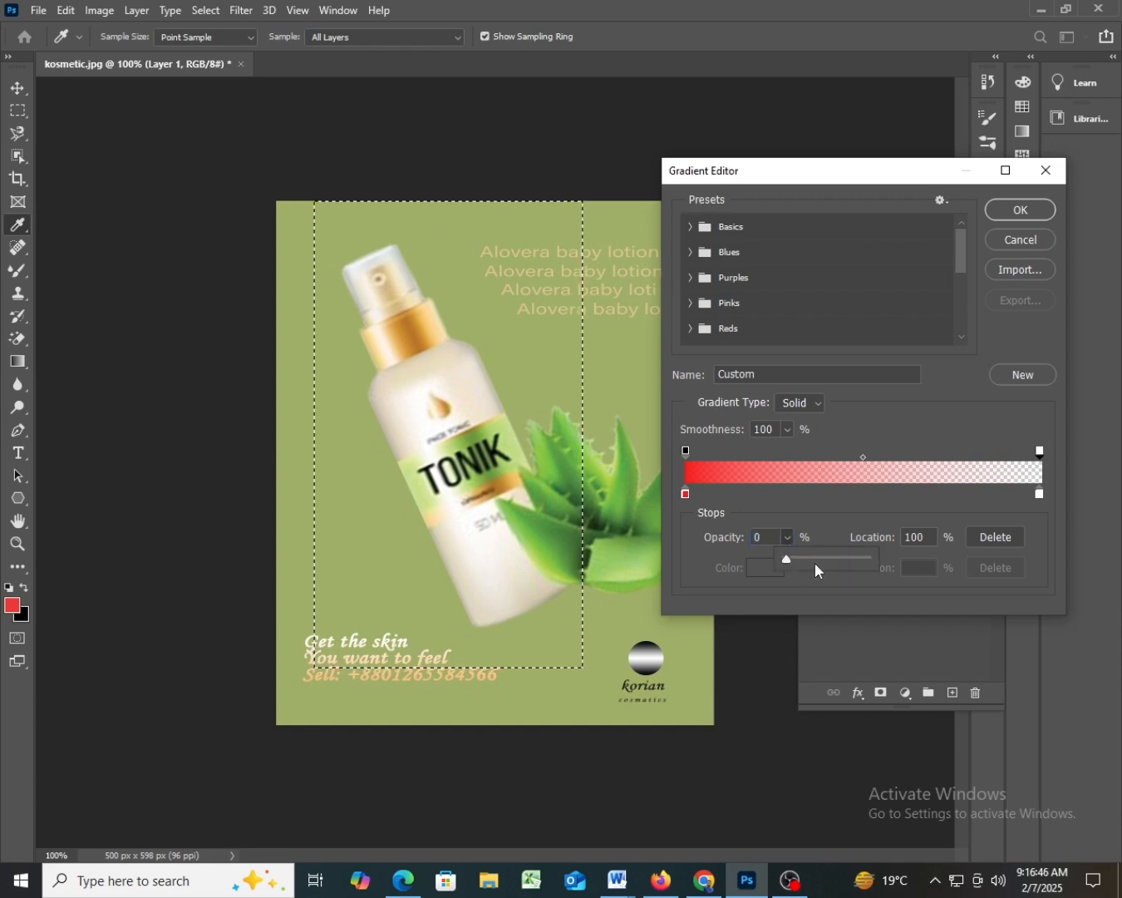
pyautogui.click(814, 563)
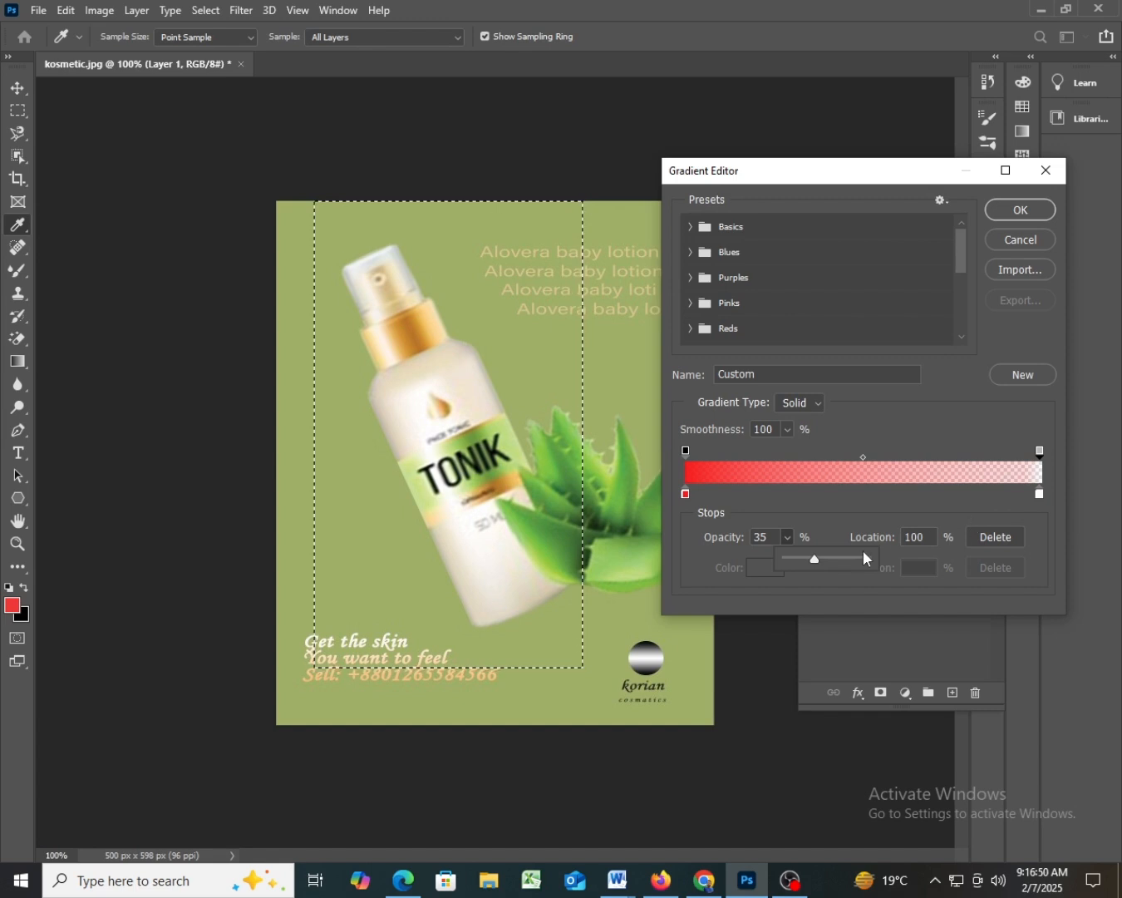
pyautogui.click(1022, 209)
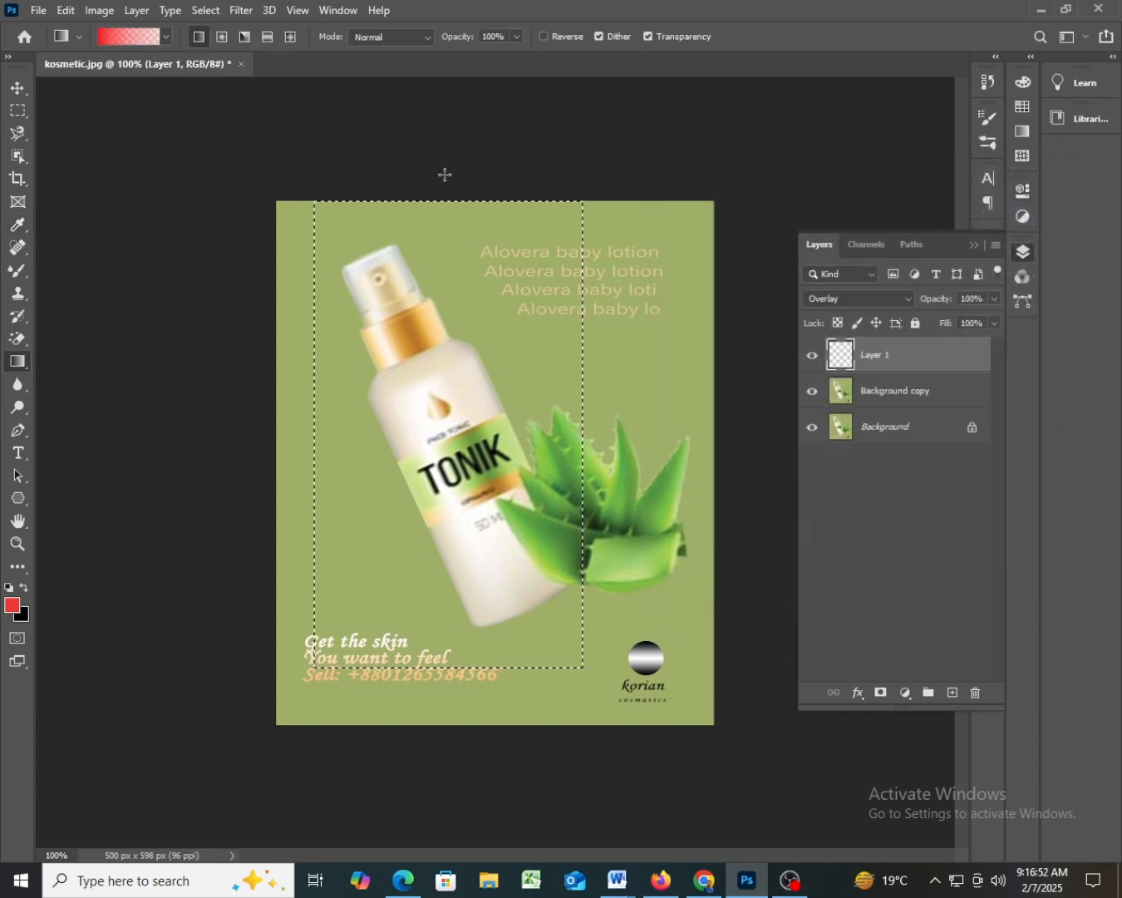
# - Fill the marquee selection with the semi-transparent red gradient, running vertically from the poster's upper edge to below its lower edge
pyautogui.moveTo(446, 193); pyautogui.dragTo(437, 781)
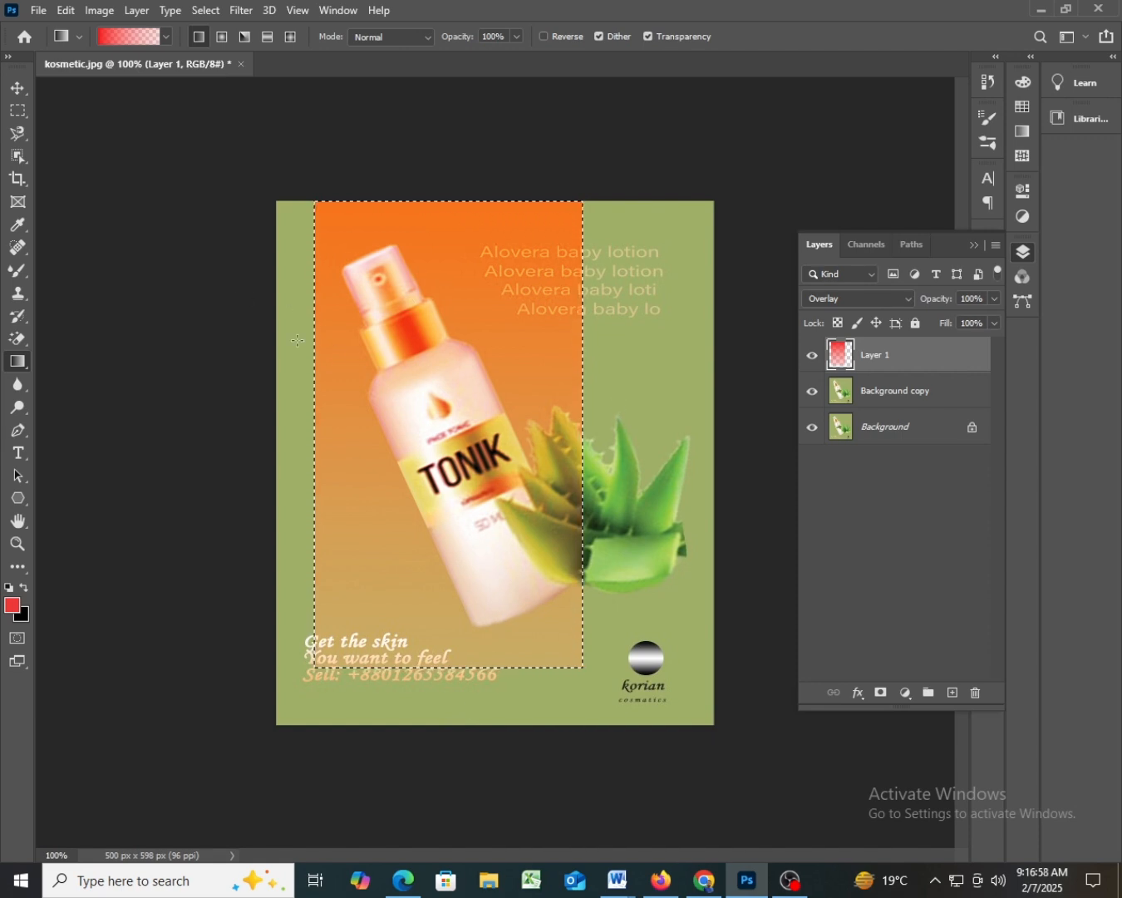
pyautogui.rightClick(450, 361)
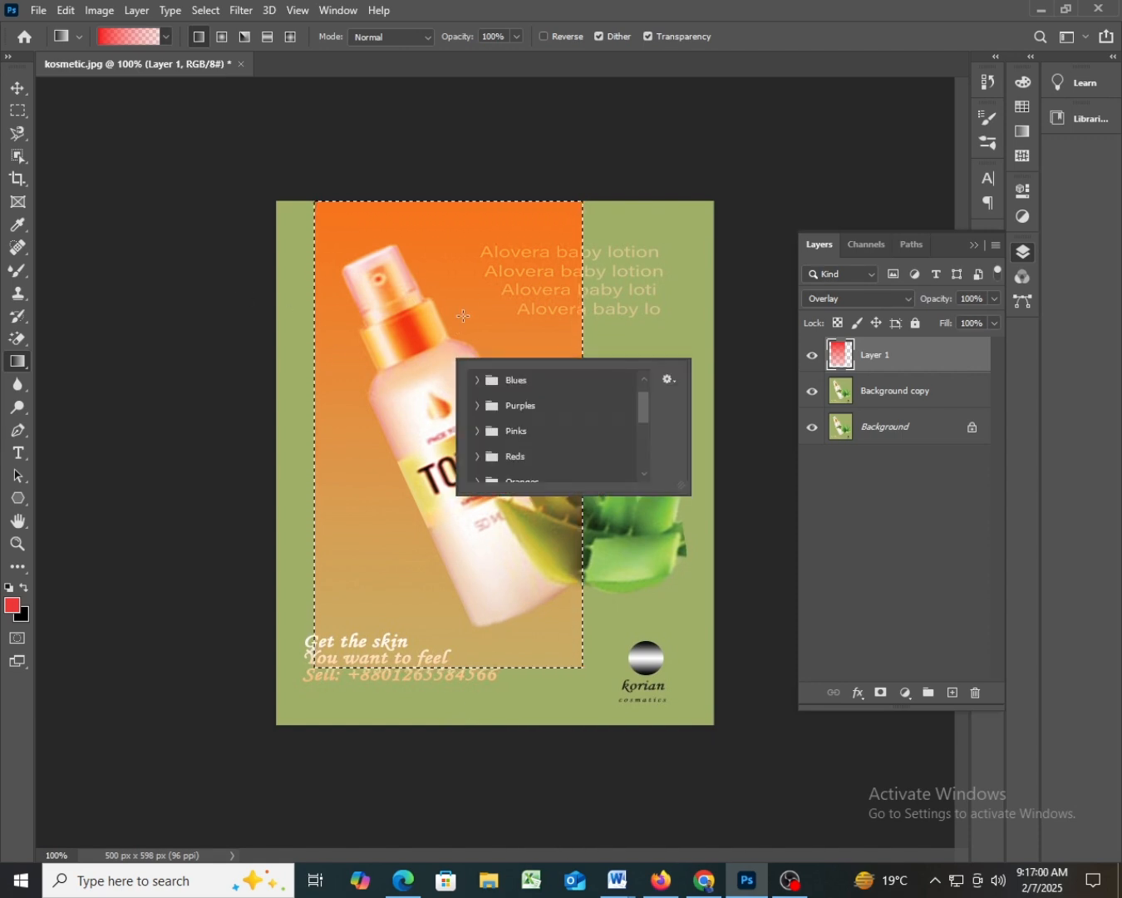
pyautogui.click(519, 108)
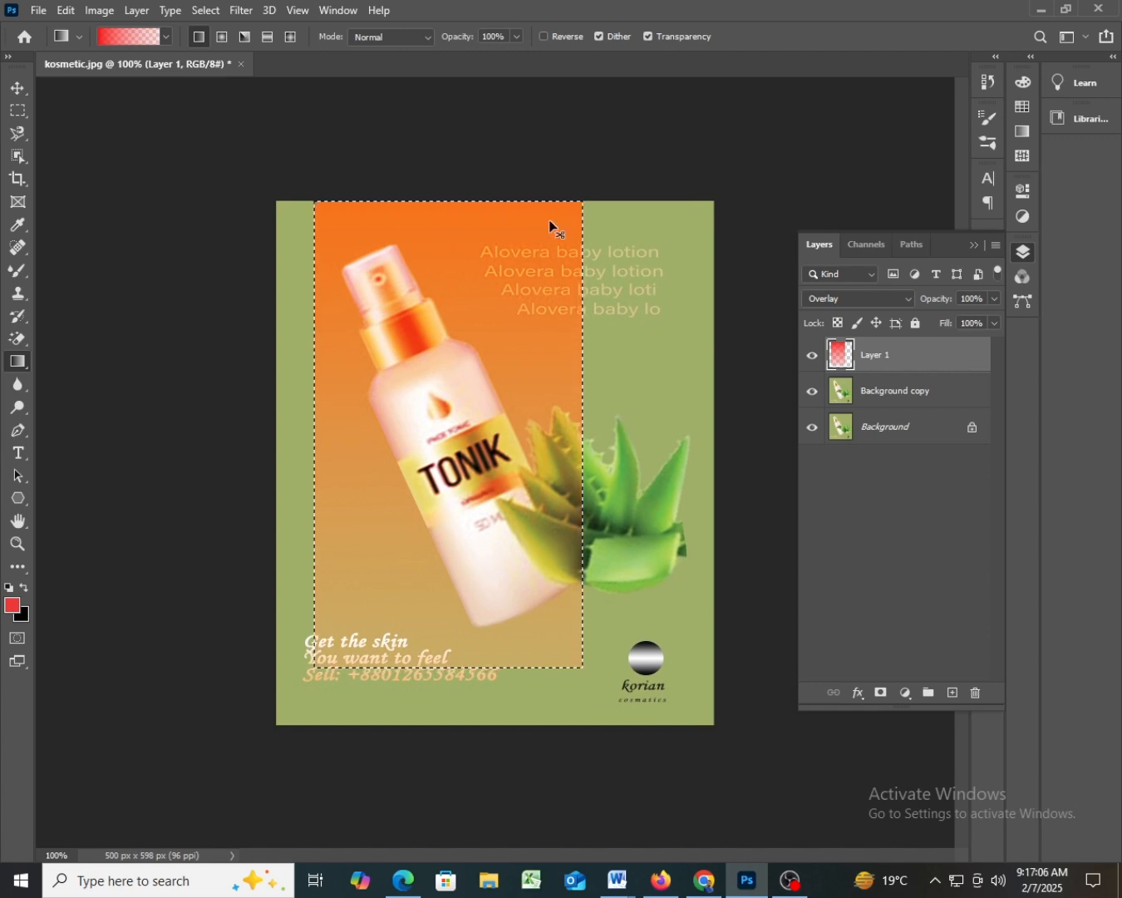
# - Free-transform the gradient, scaling it proportionally to about 144% and centring it on the poster at about X 250 px, Y 312 px
pyautogui.hotkey('ctrl', 'r')
pyautogui.hotkey('ctrl', 't')
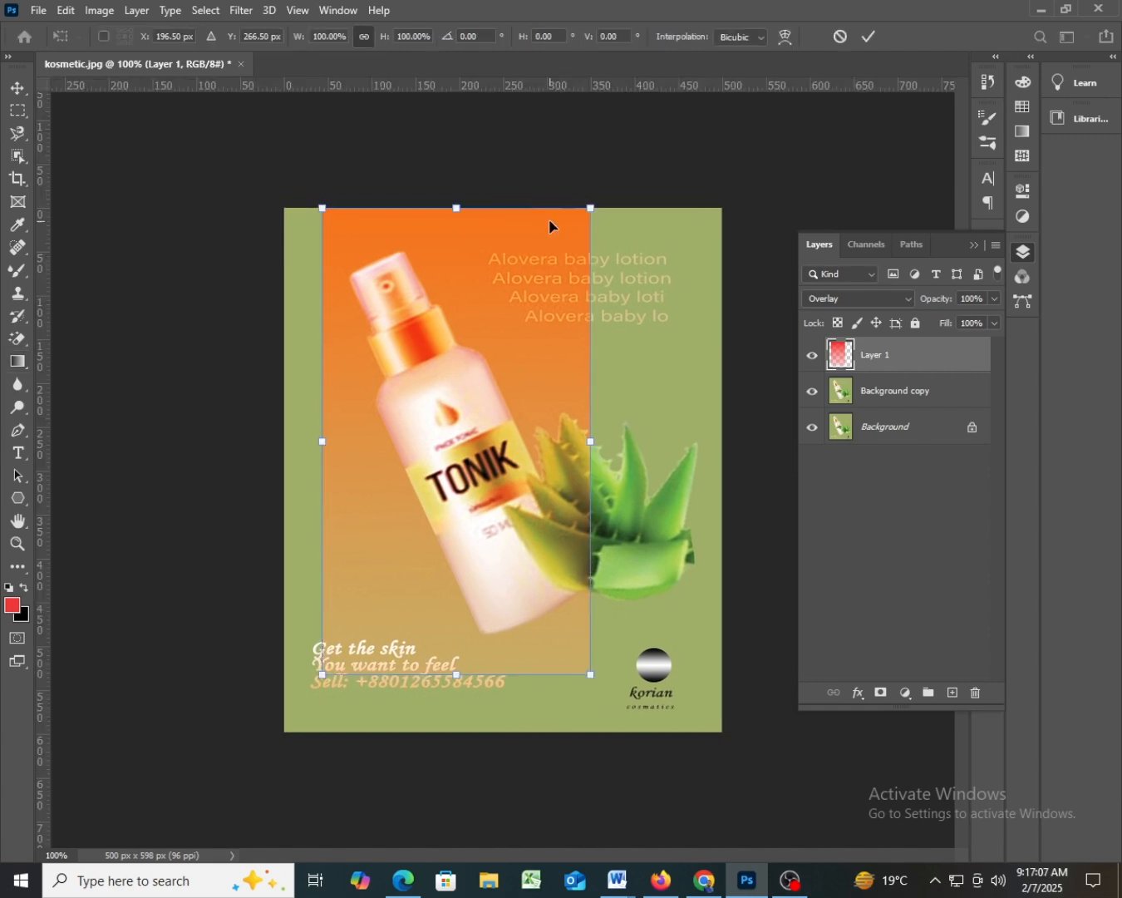
pyautogui.rightClick(495, 315)
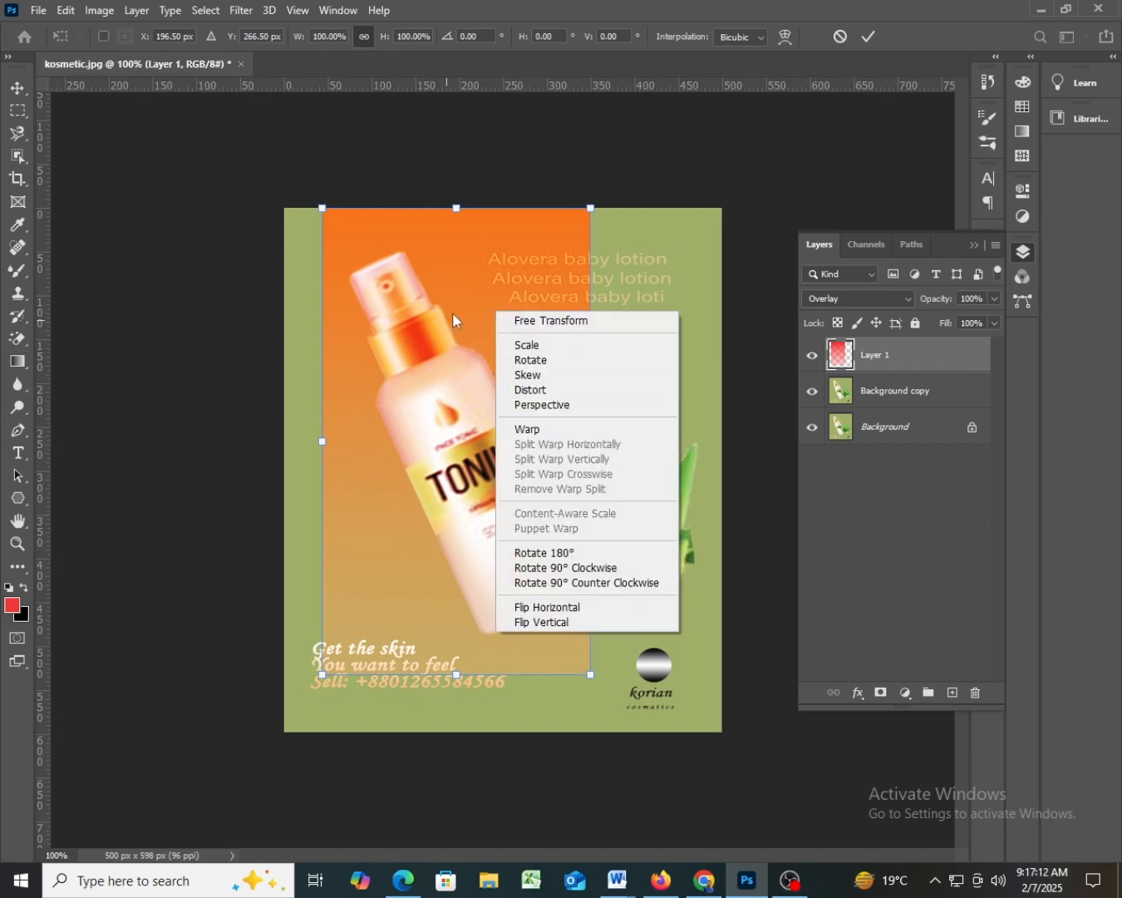
pyautogui.click(465, 216)
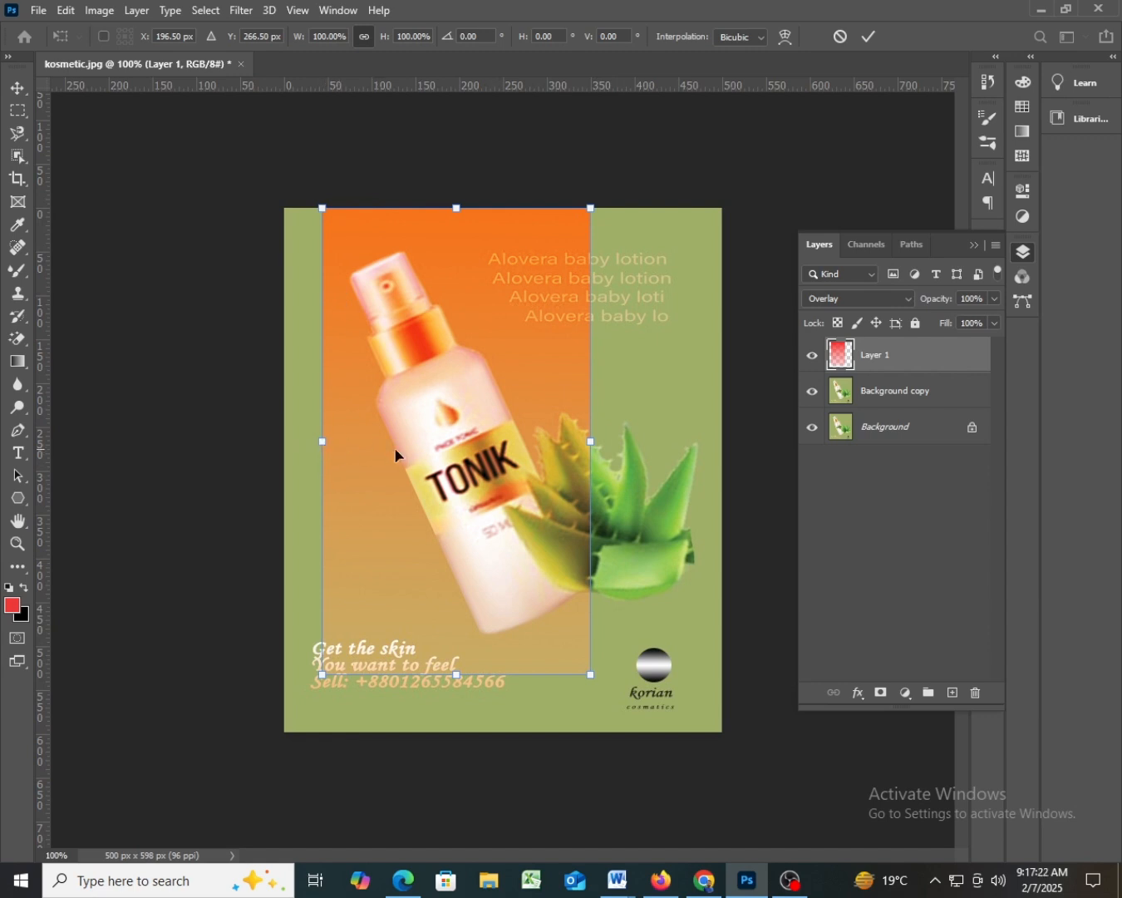
pyautogui.moveTo(592, 442); pyautogui.dragTo(685, 452)
pyautogui.moveTo(585, 452); pyautogui.dragTo(587, 534)
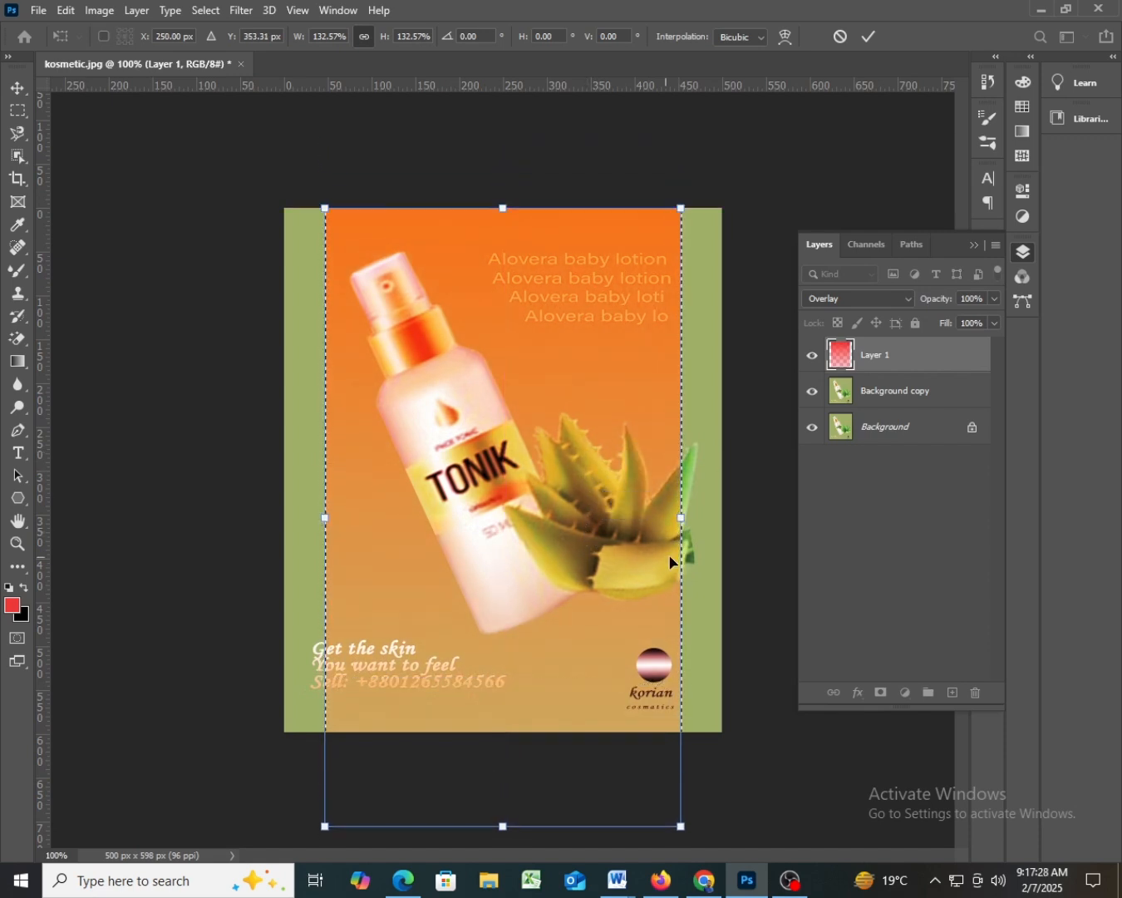
pyautogui.moveTo(682, 518); pyautogui.dragTo(709, 516)
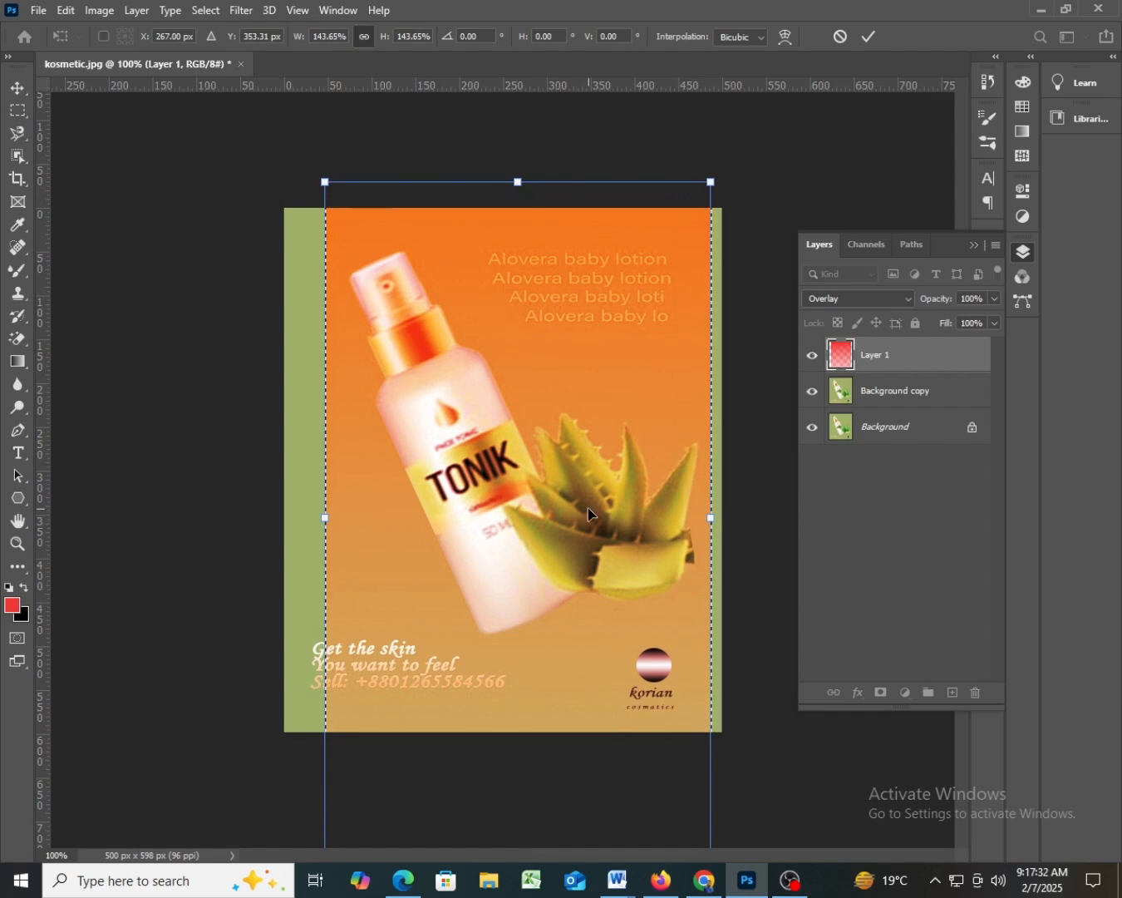
pyautogui.moveTo(586, 514)
pyautogui.mouseDown()
pyautogui.moveTo(580, 439)
pyautogui.moveTo(571, 520)
pyautogui.mouseUp()
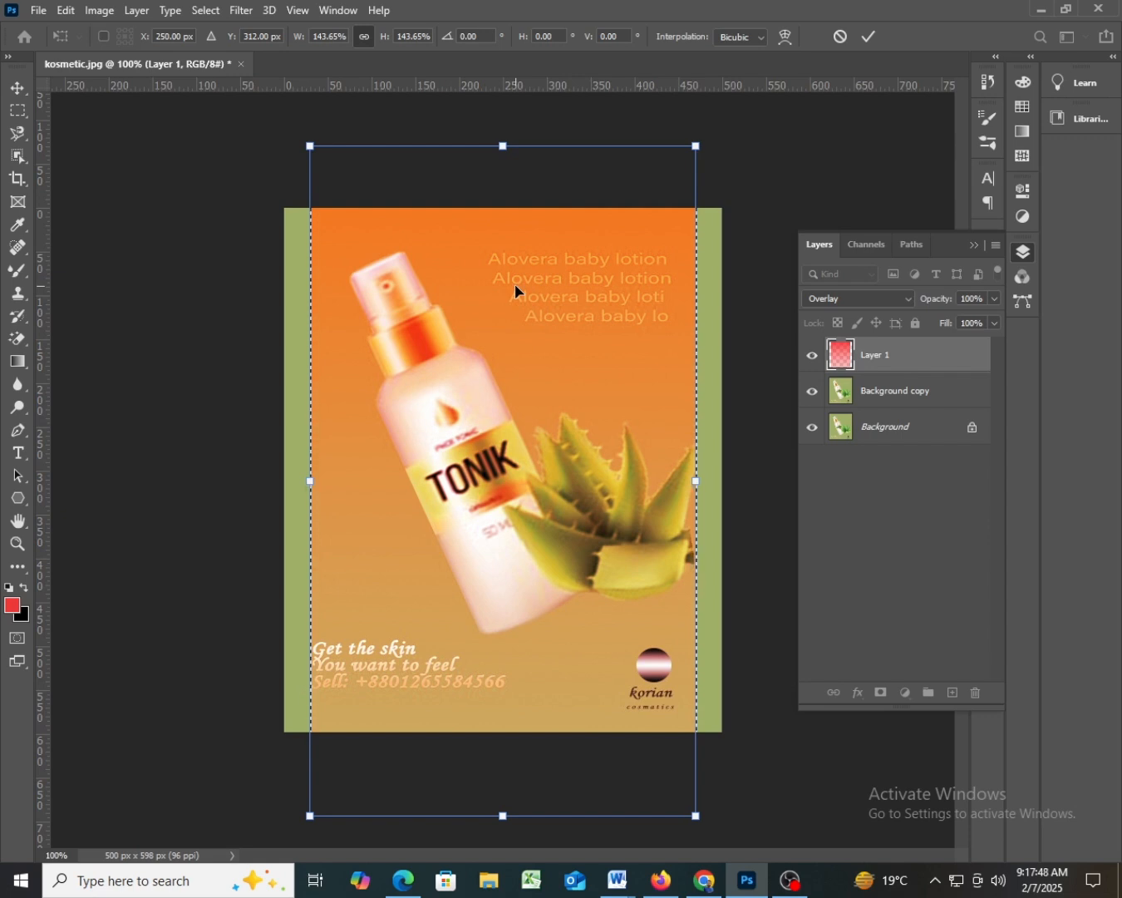
# - Apply a perspective transform to the gradient, narrowing its upper edge symmetrically so that it forms a cone-shaped beam
pyautogui.rightClick(545, 301)
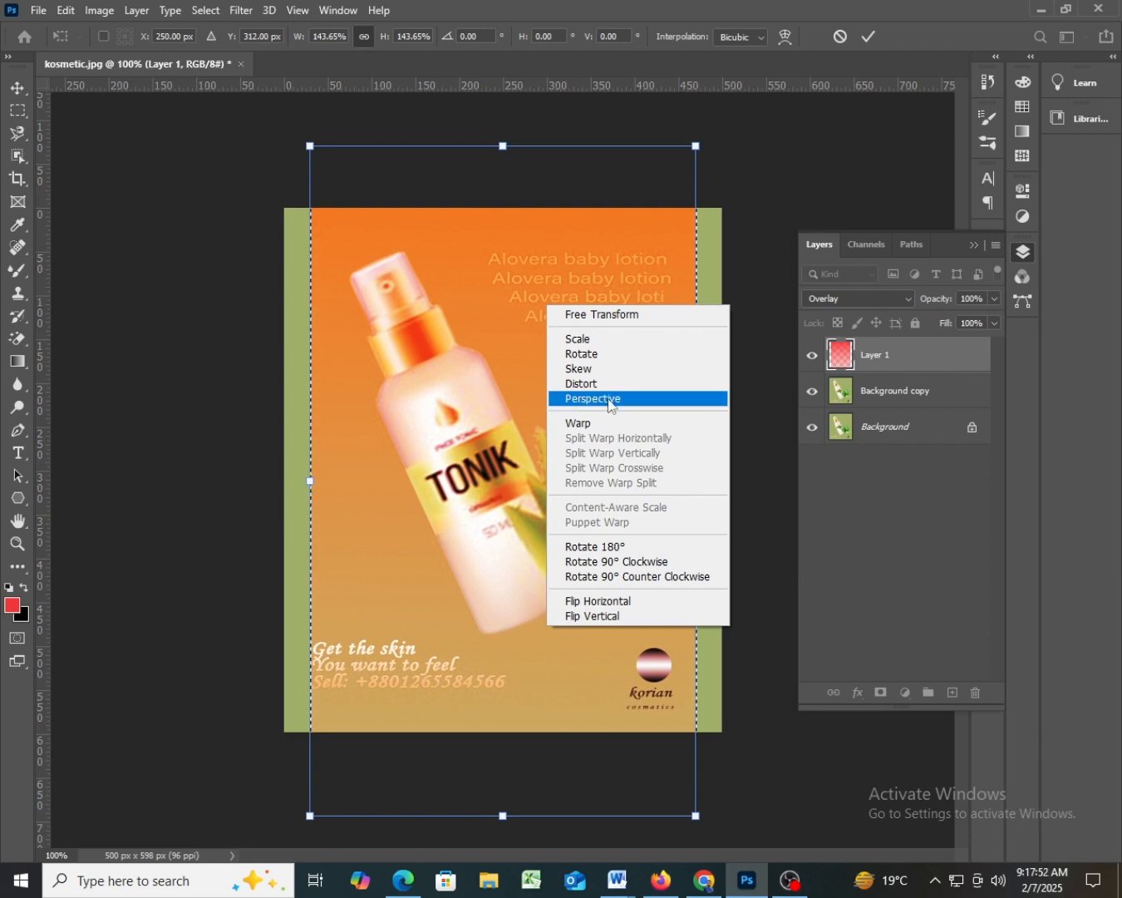
pyautogui.click(503, 281)
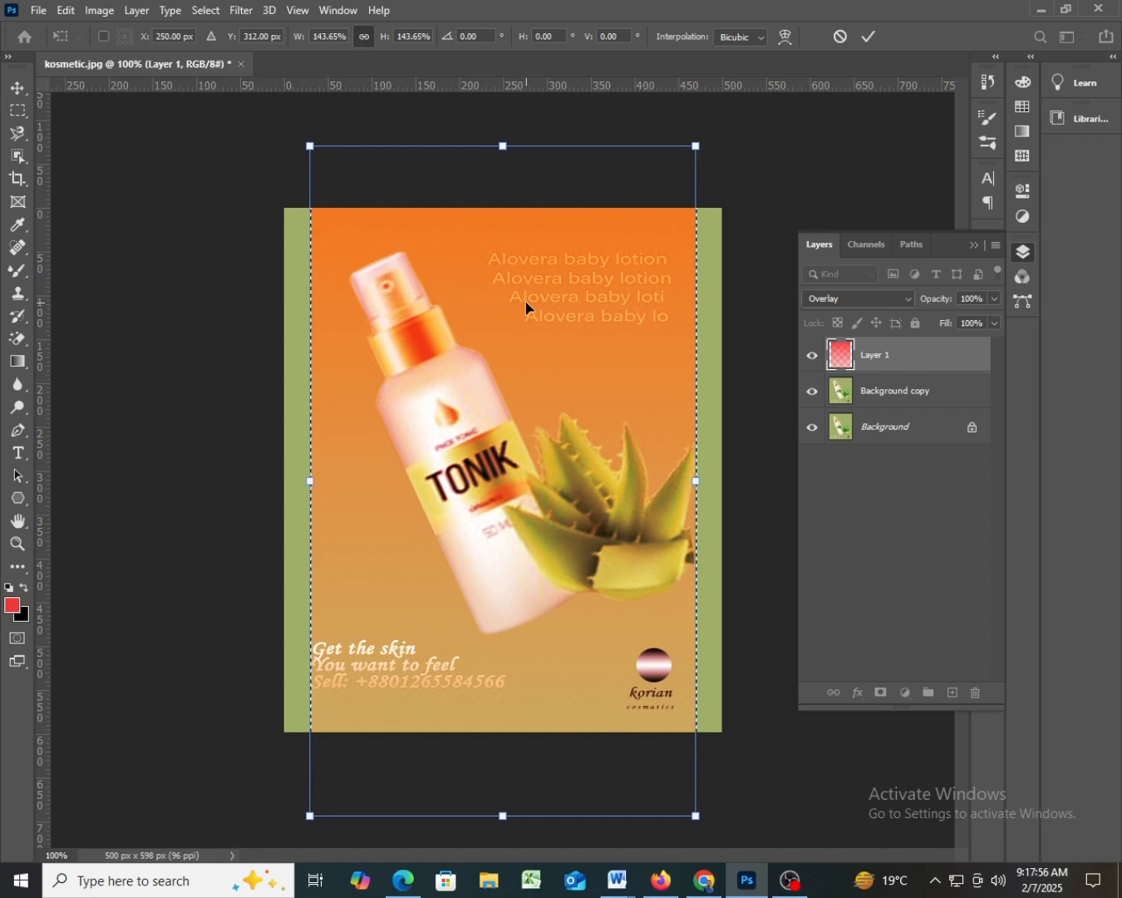
pyautogui.rightClick(526, 303)
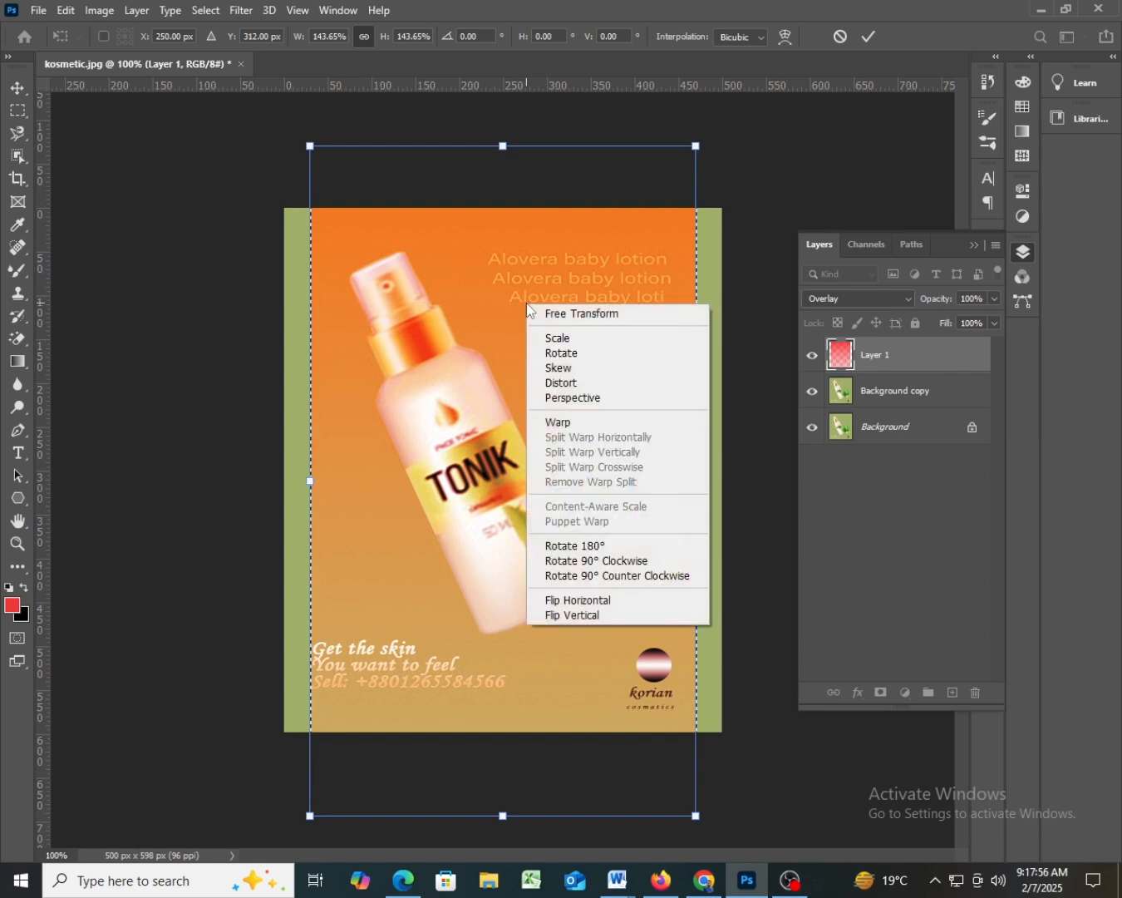
pyautogui.click(590, 401)
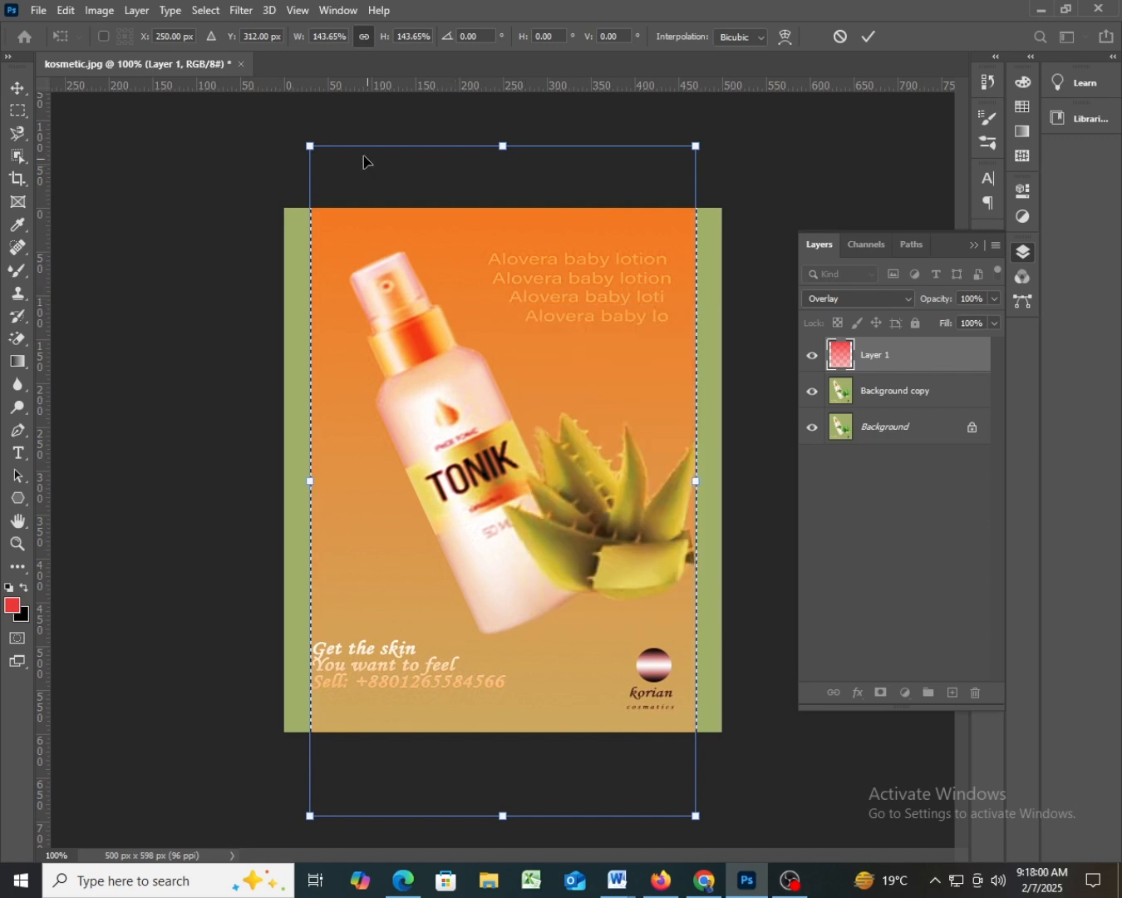
pyautogui.moveTo(312, 150); pyautogui.dragTo(485, 155)
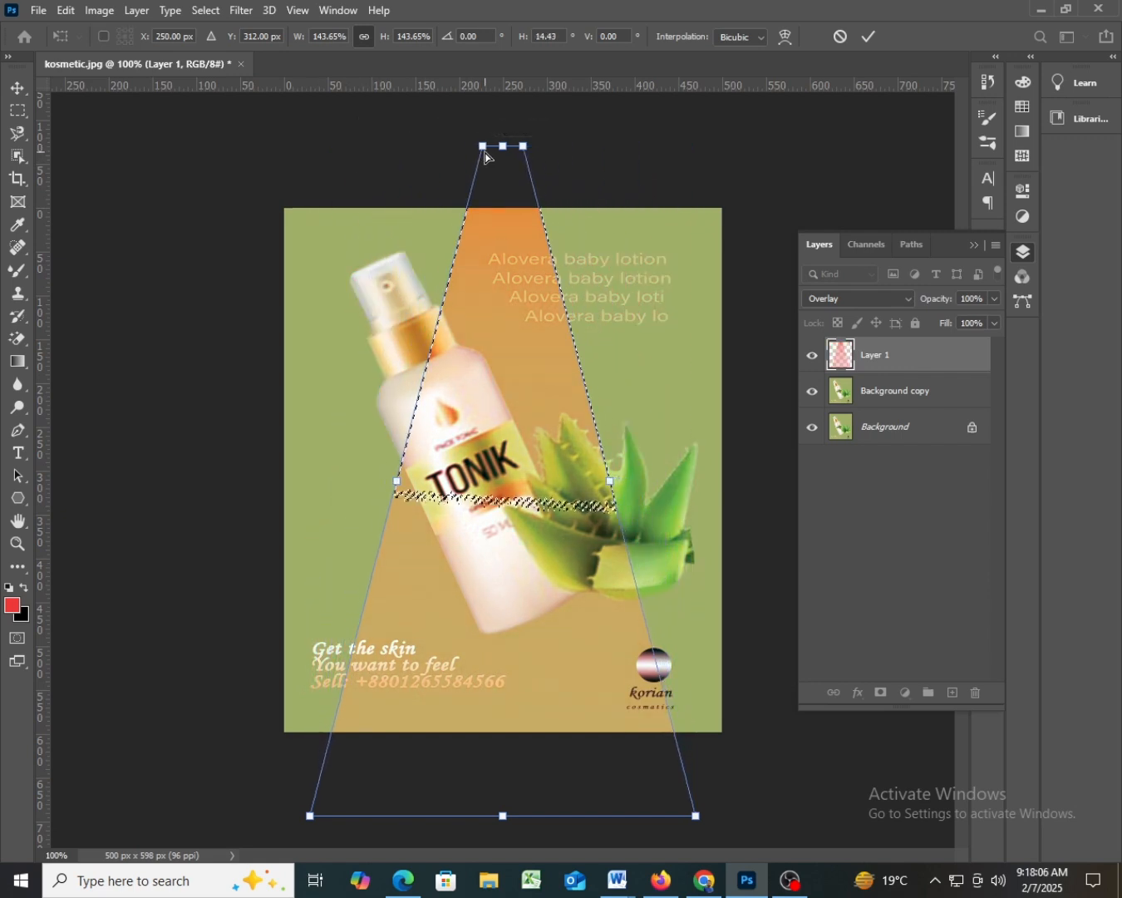
# - Move the cone-shaped beam down to about Y 383 px so its narrow end meets the poster's upper edge, apply the transform and deselect
pyautogui.moveTo(517, 279); pyautogui.dragTo(514, 334)
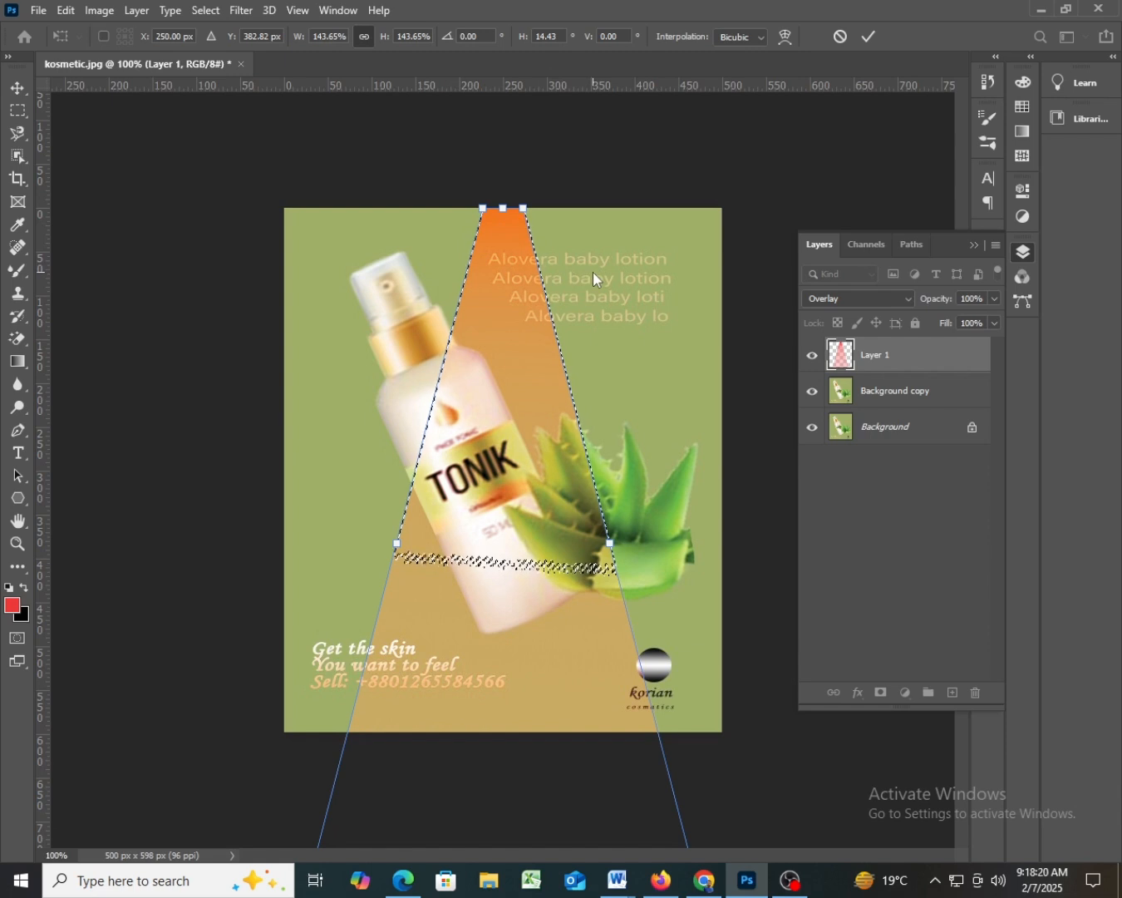
pyautogui.press('Return')
pyautogui.press('g')
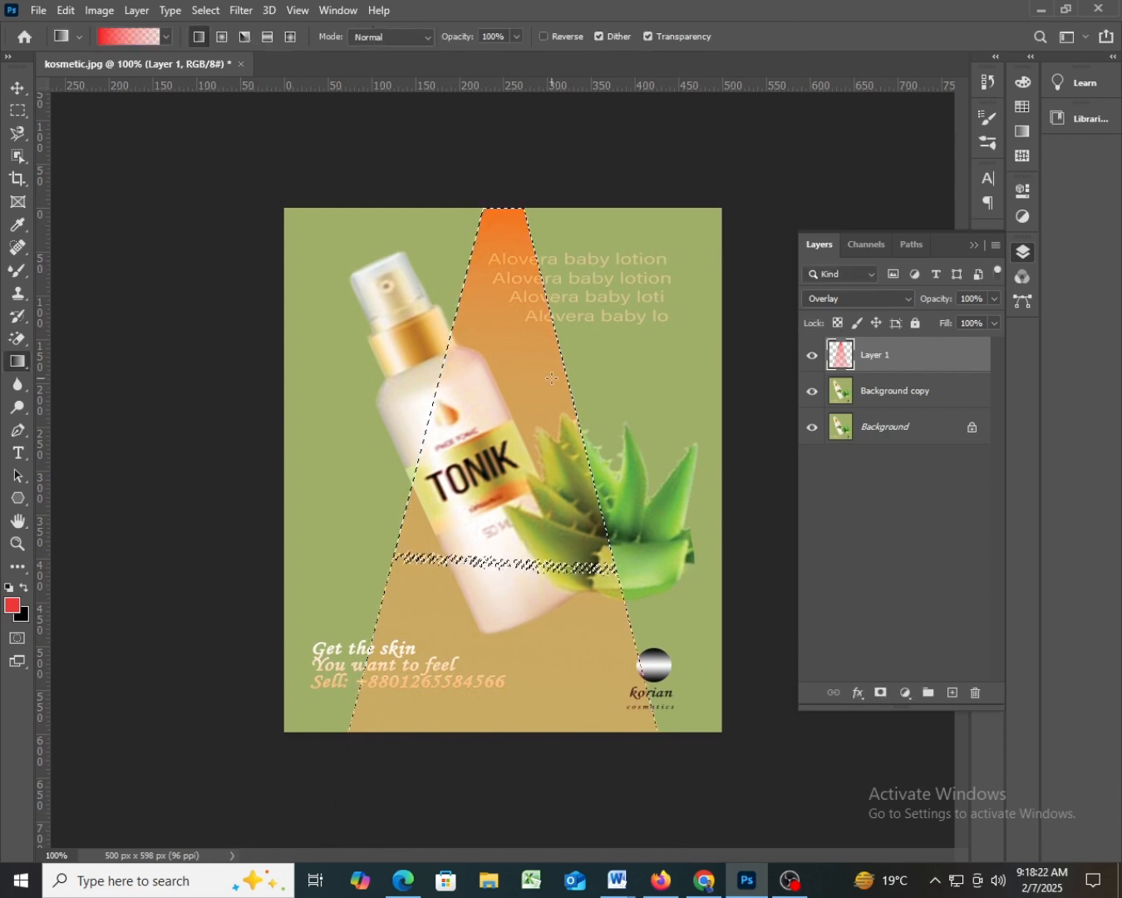
pyautogui.hotkey('ctrl', 'd')
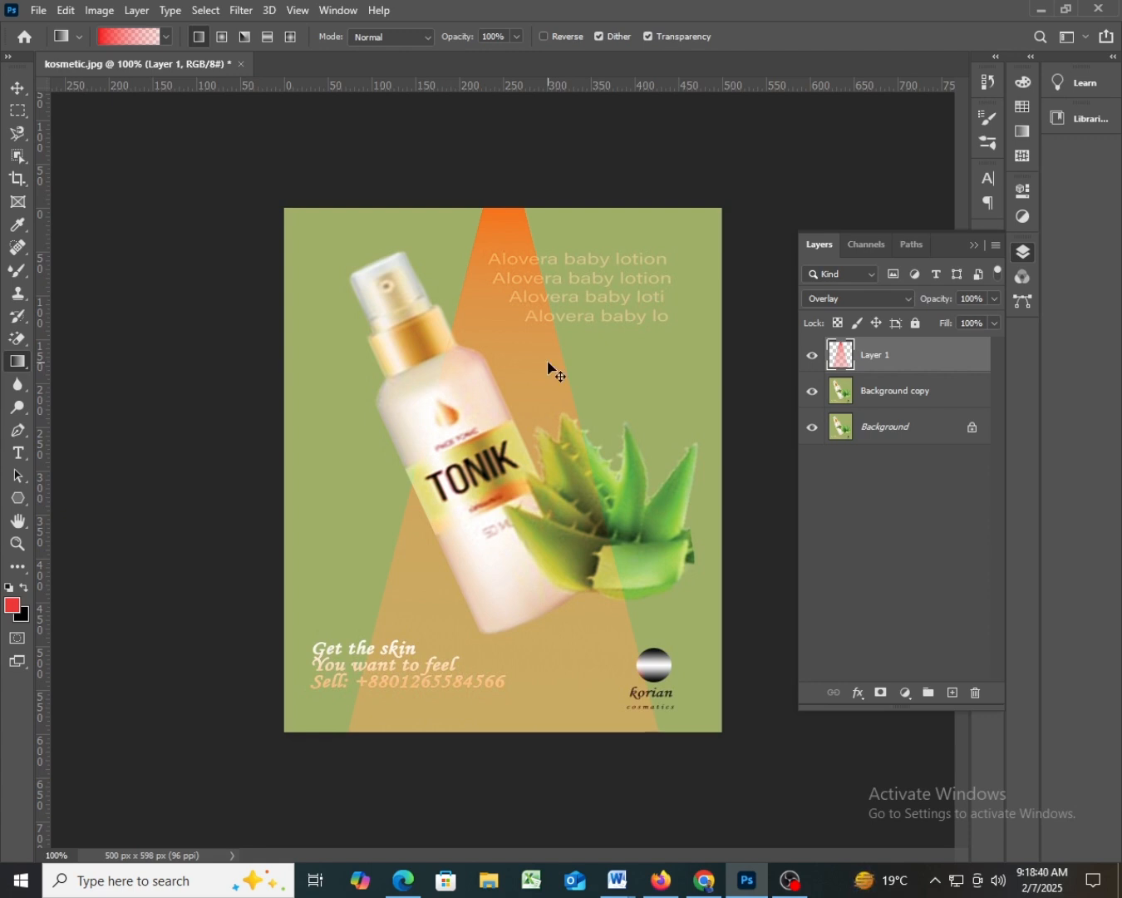
# - Undo the deselection and the beam's transform, restoring the rectangular gradient with its marquee selection
pyautogui.hotkey('ctrl', 'z')
pyautogui.hotkey('ctrl', 'z')
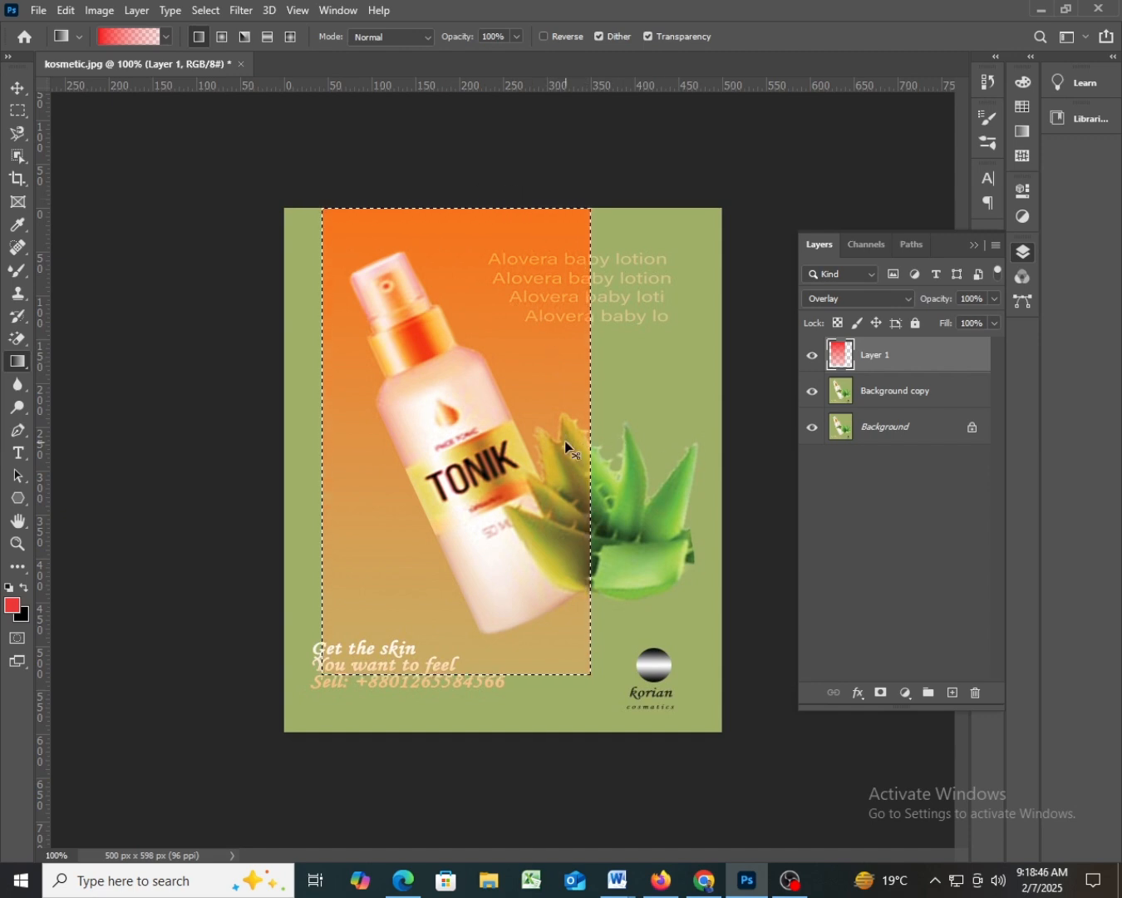
# - Hide the rulers and free-transform the rectangular gradient to about 112%, centred at X 250 px, Y 299 px to span the poster's height
pyautogui.hotkey('ctrl', 't')
pyautogui.hotkey('ctrl', 'r')
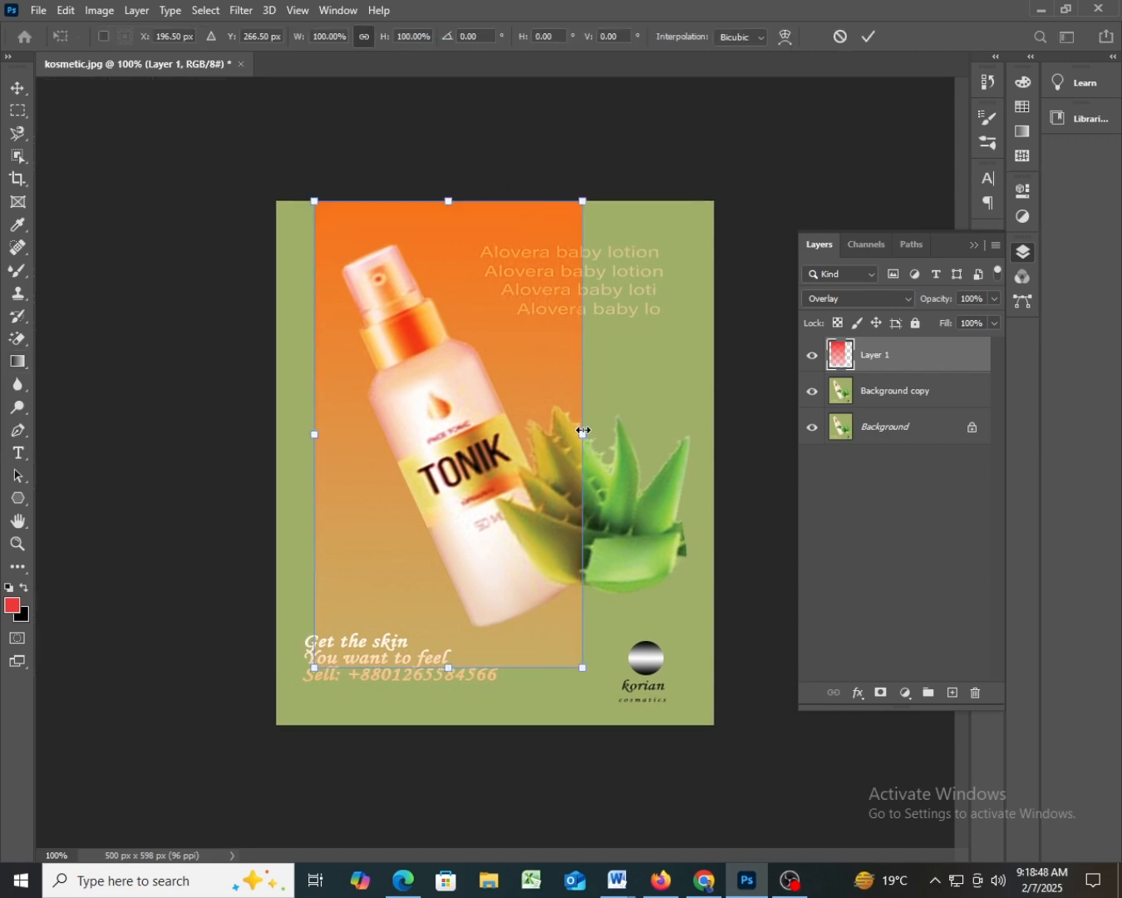
pyautogui.moveTo(584, 433); pyautogui.dragTo(603, 436)
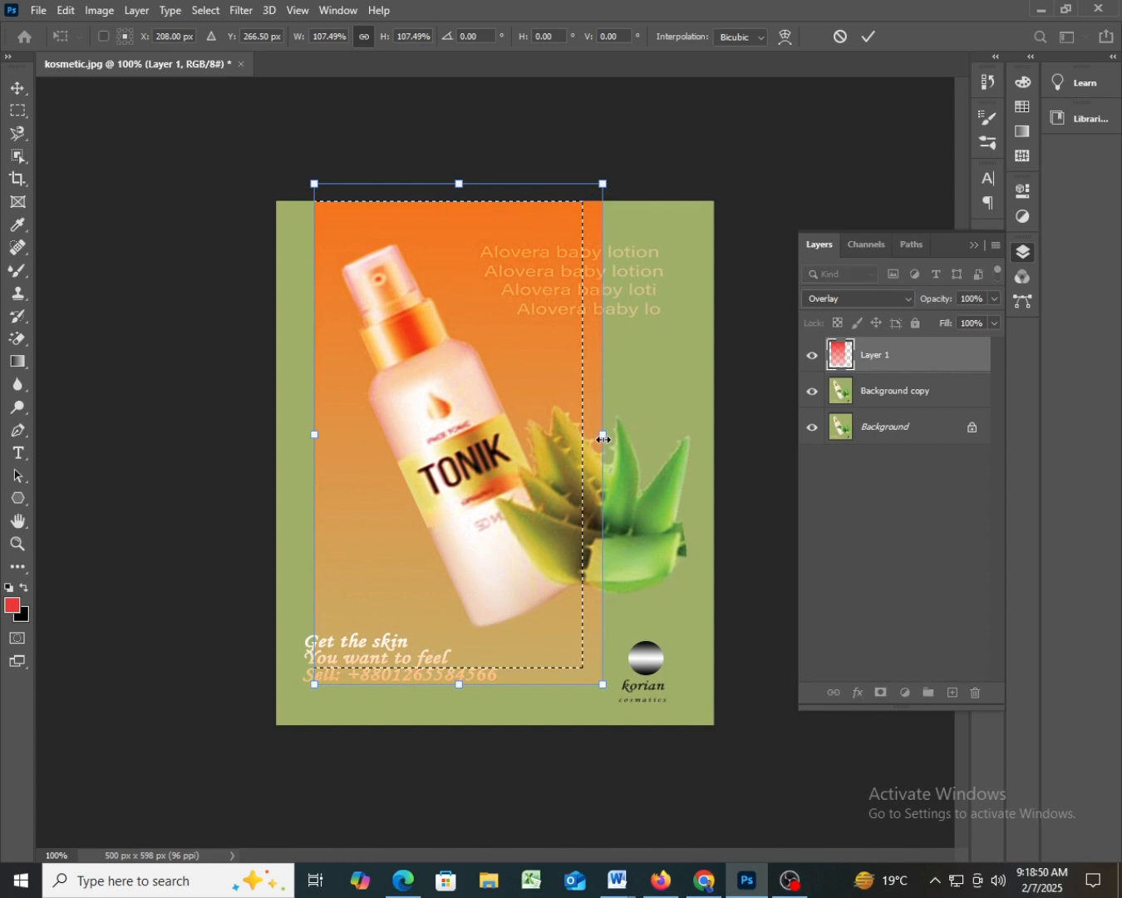
pyautogui.moveTo(533, 411); pyautogui.dragTo(566, 425)
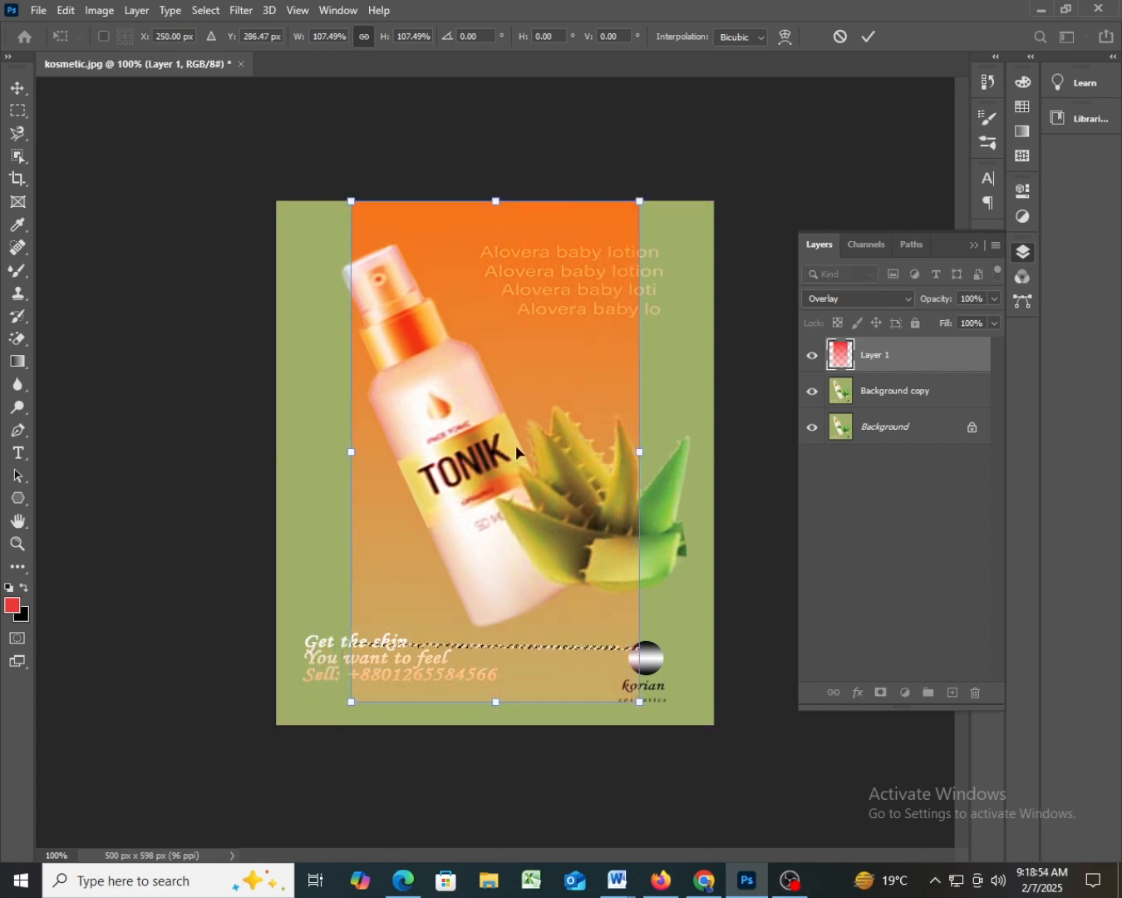
pyautogui.moveTo(496, 705); pyautogui.dragTo(495, 725)
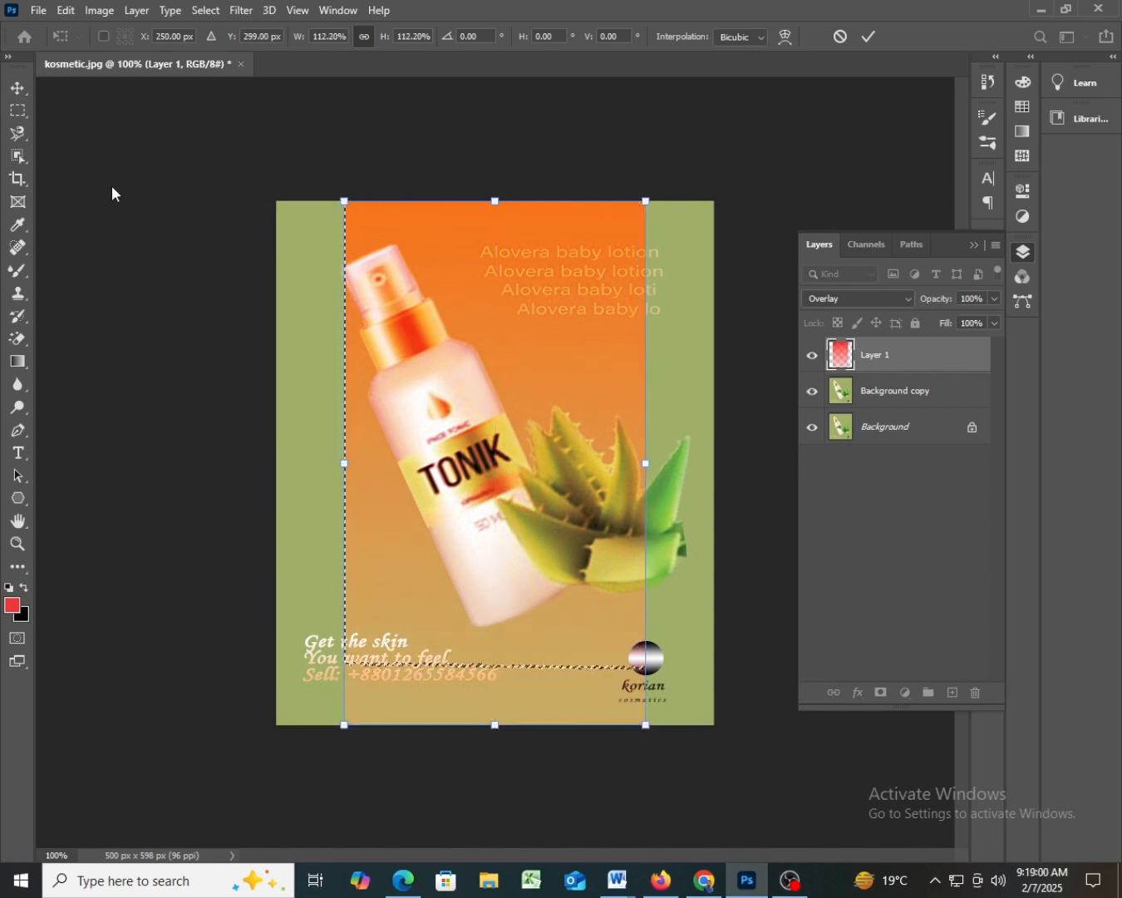
# - Narrow the gradient's upper edge symmetrically with a perspective transform to form a light beam, apply it and deselect
pyautogui.rightClick(531, 417)
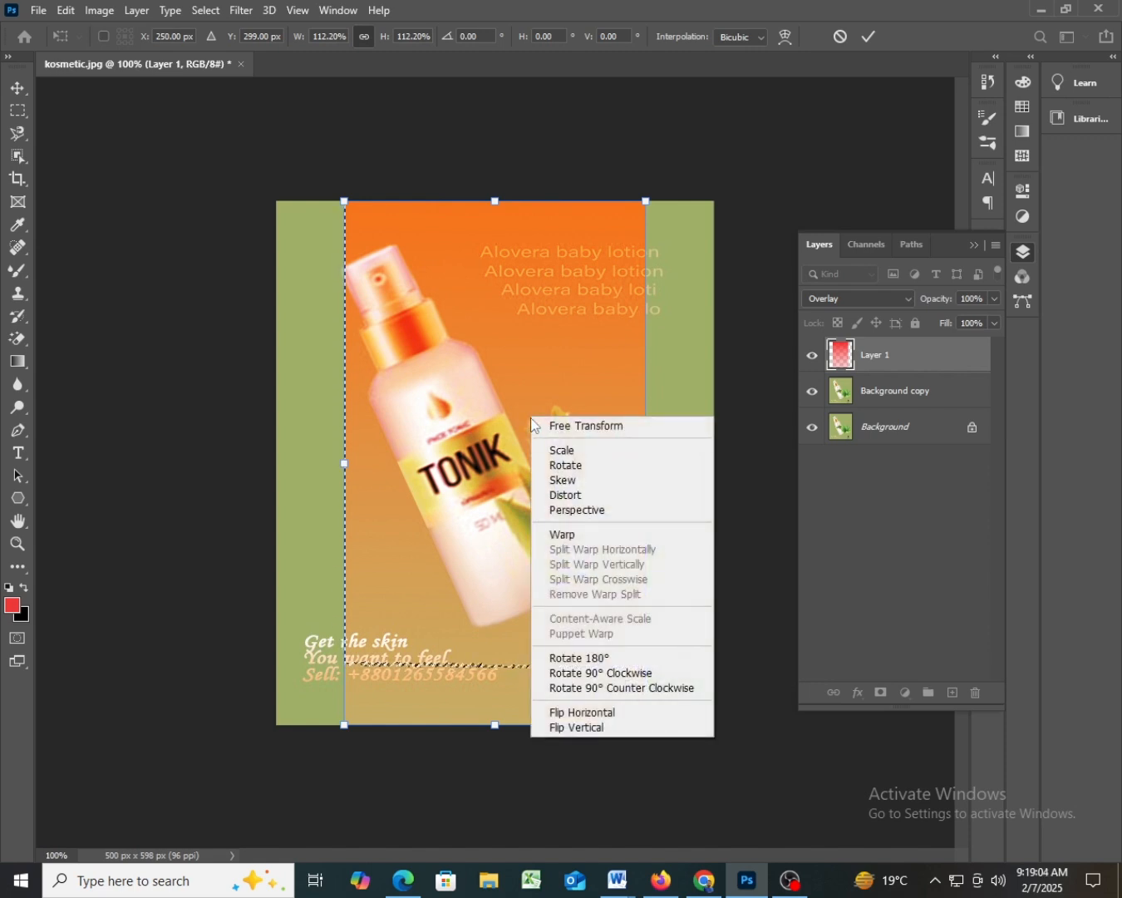
pyautogui.click(569, 511)
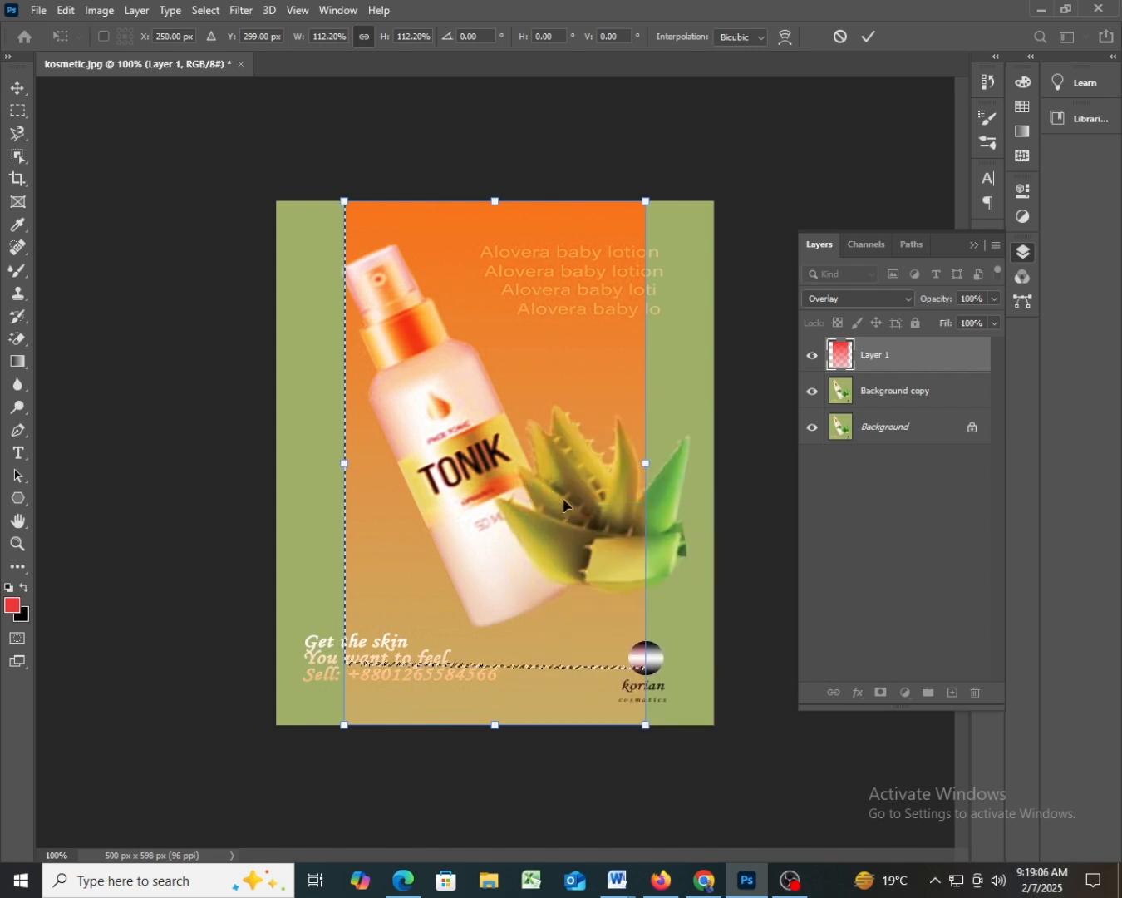
pyautogui.moveTo(345, 202); pyautogui.dragTo(475, 205)
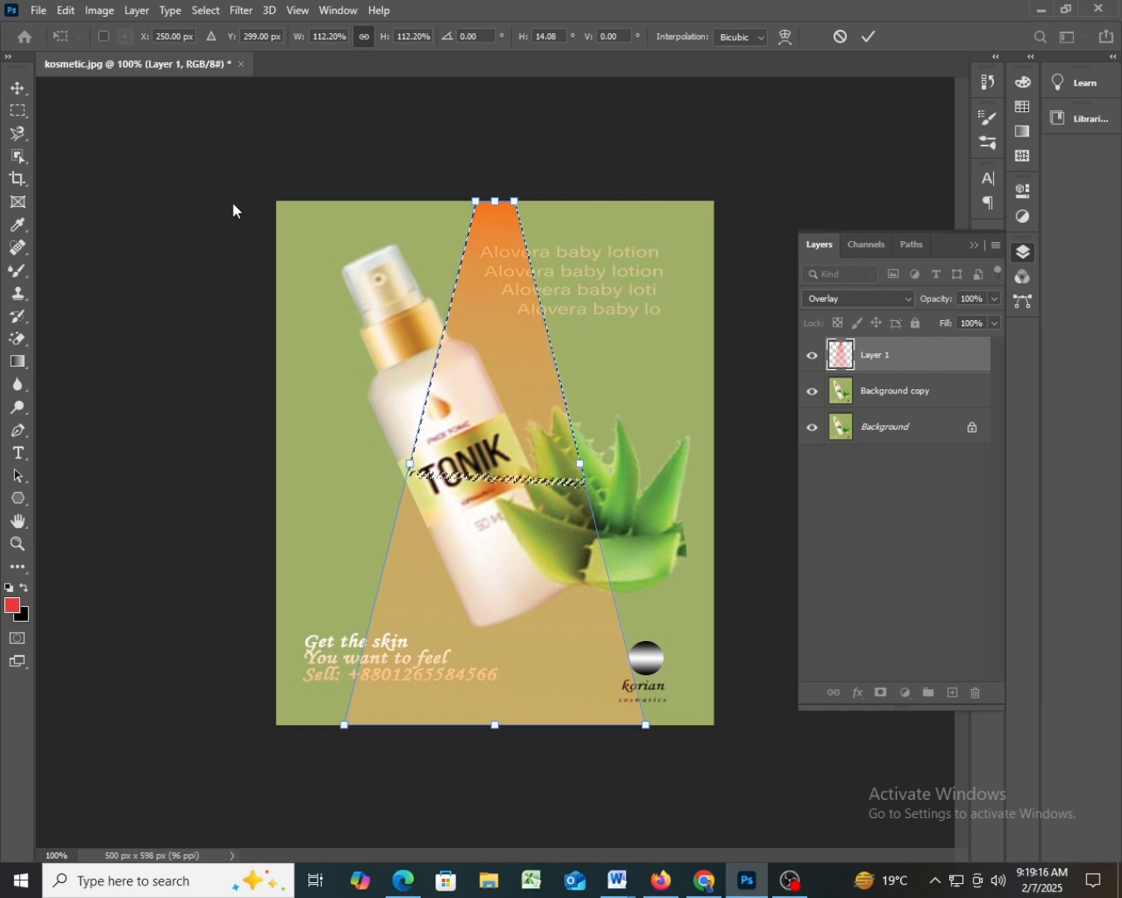
pyautogui.press('Return')
pyautogui.press('g')
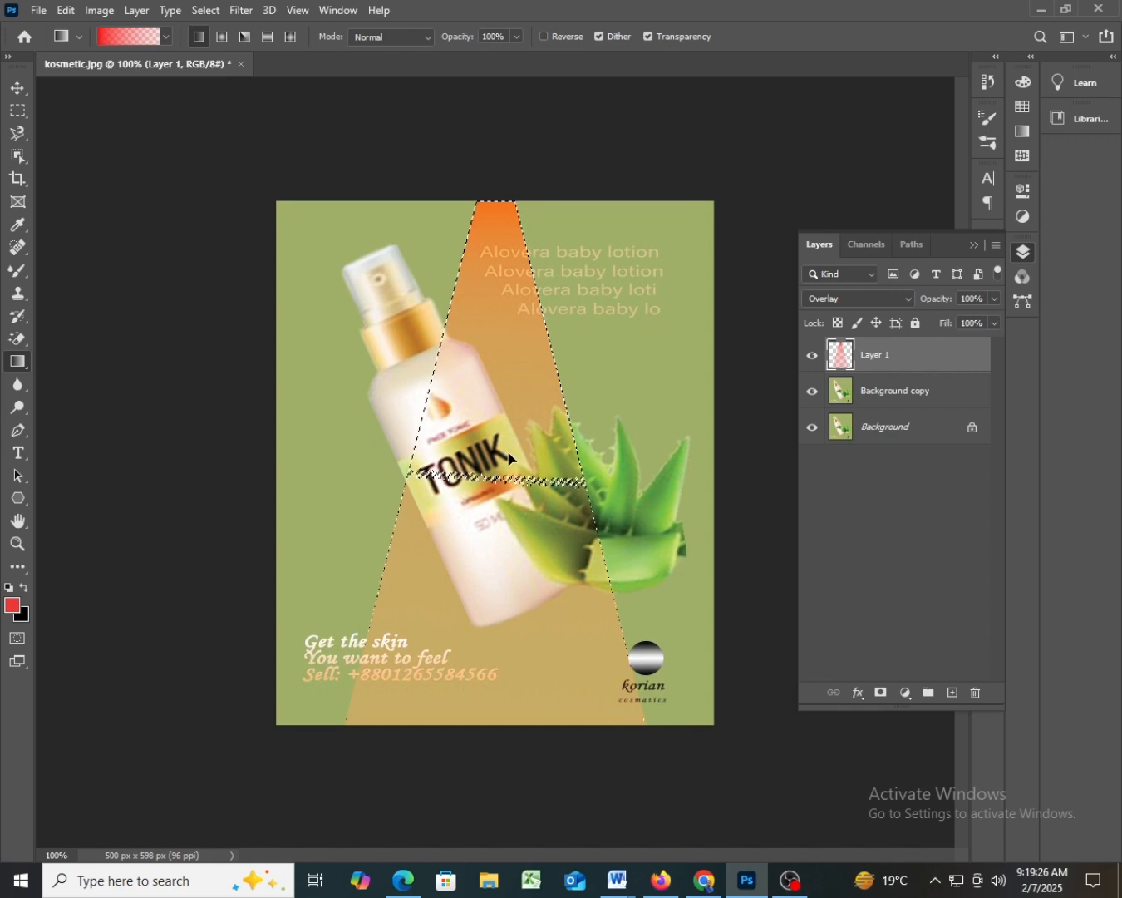
pyautogui.hotkey('ctrl', 'd')
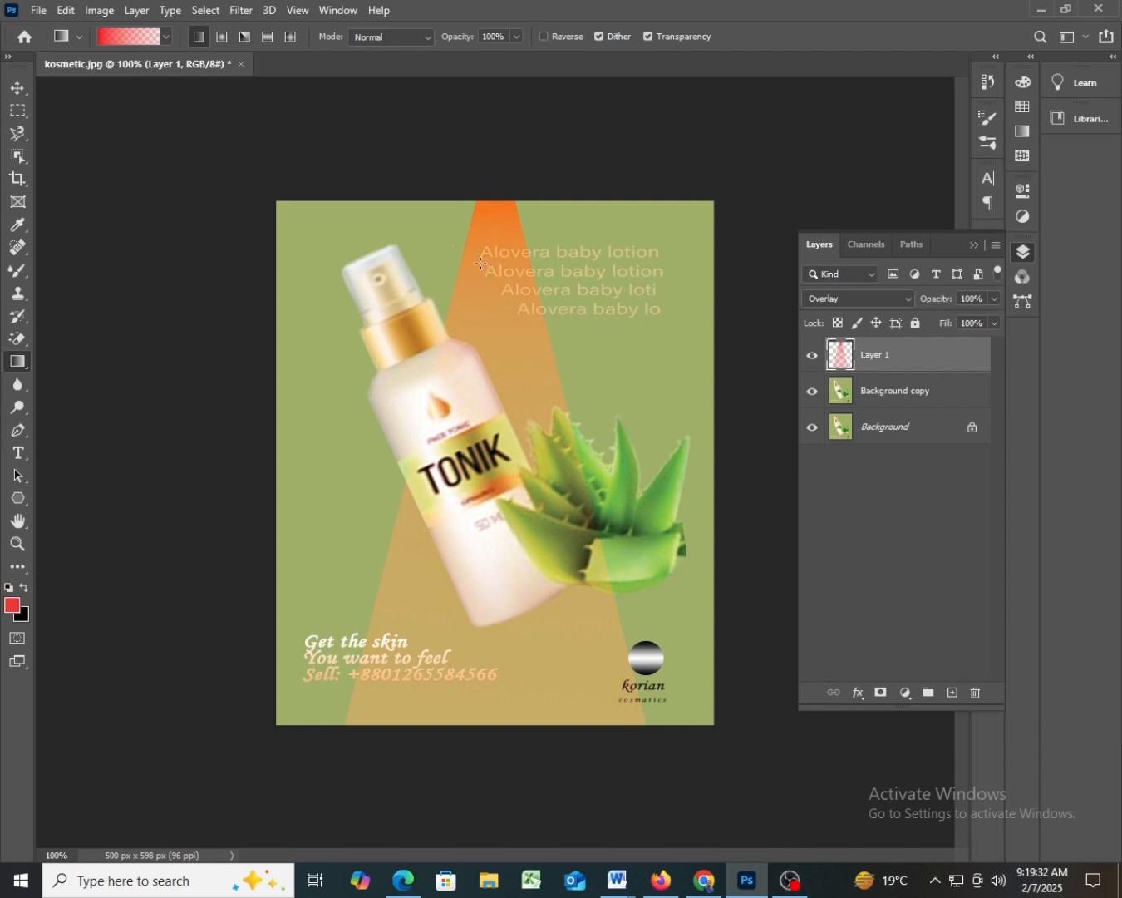
# - Try moving the beam on Layer 1 diagonally down towards the aloe plant, and undo the move
pyautogui.click(17, 89)
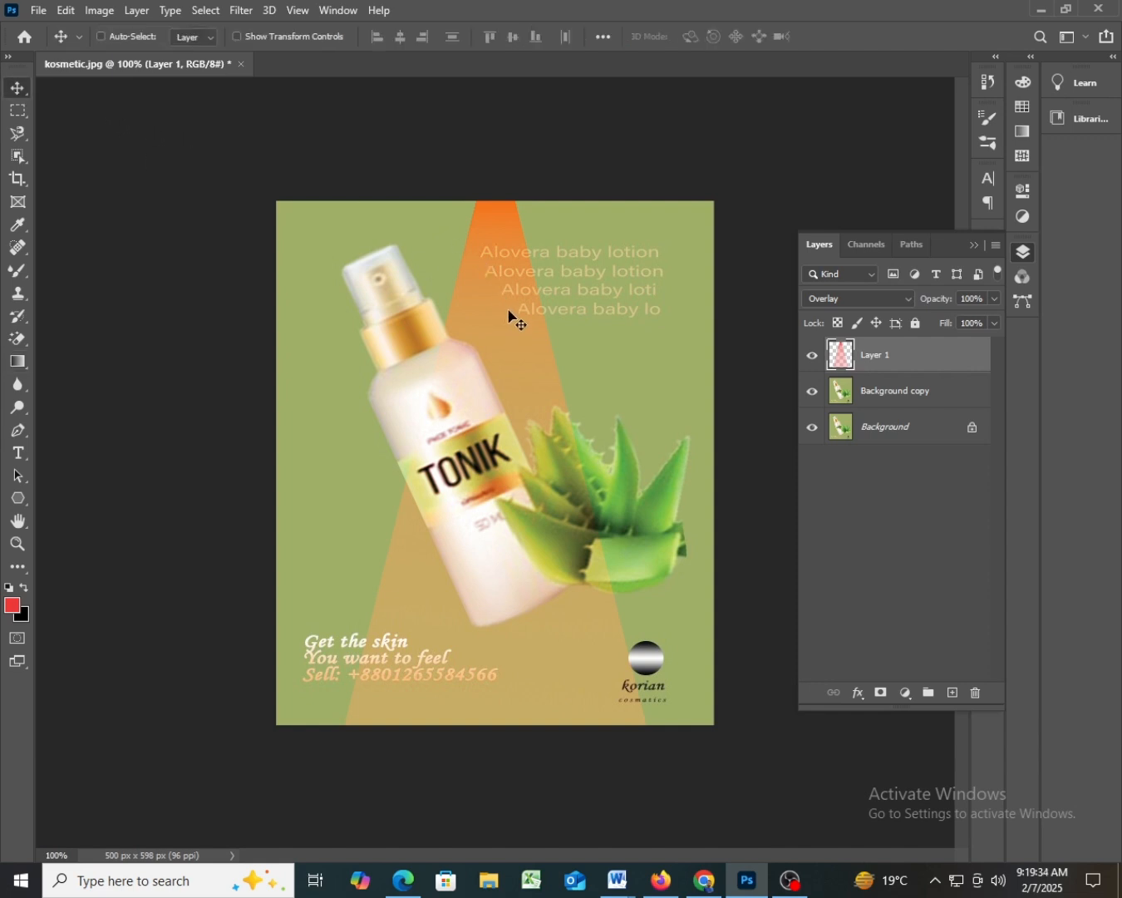
pyautogui.moveTo(518, 317); pyautogui.dragTo(554, 379)
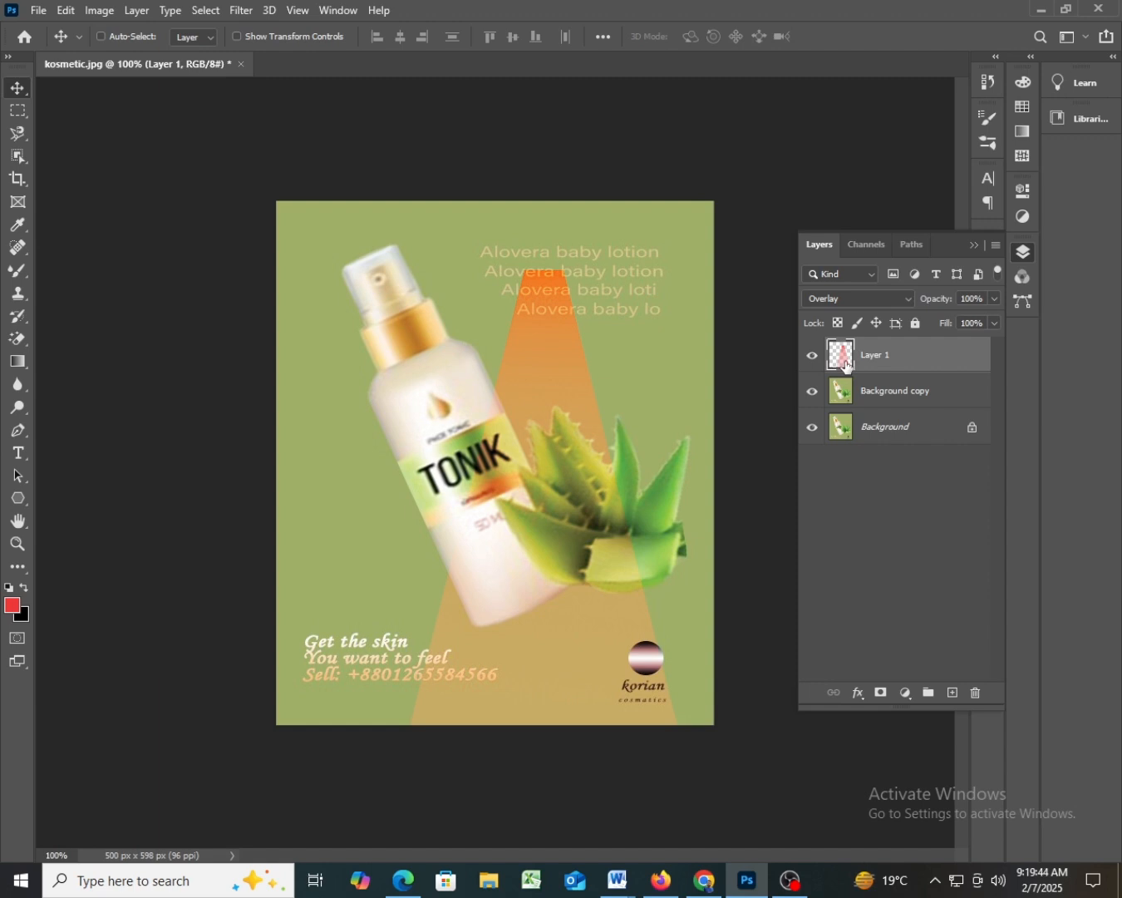
pyautogui.press('z')
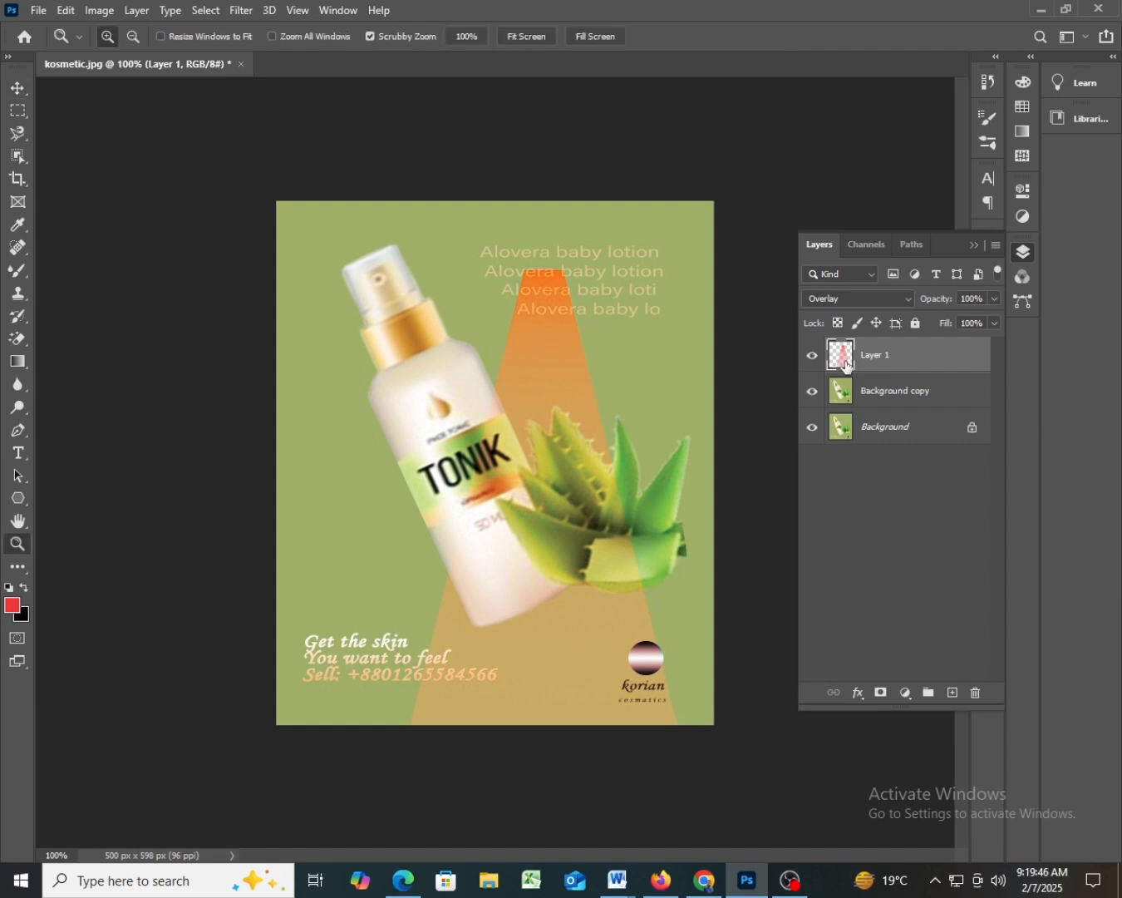
pyautogui.hotkey('ctrl', 'z')
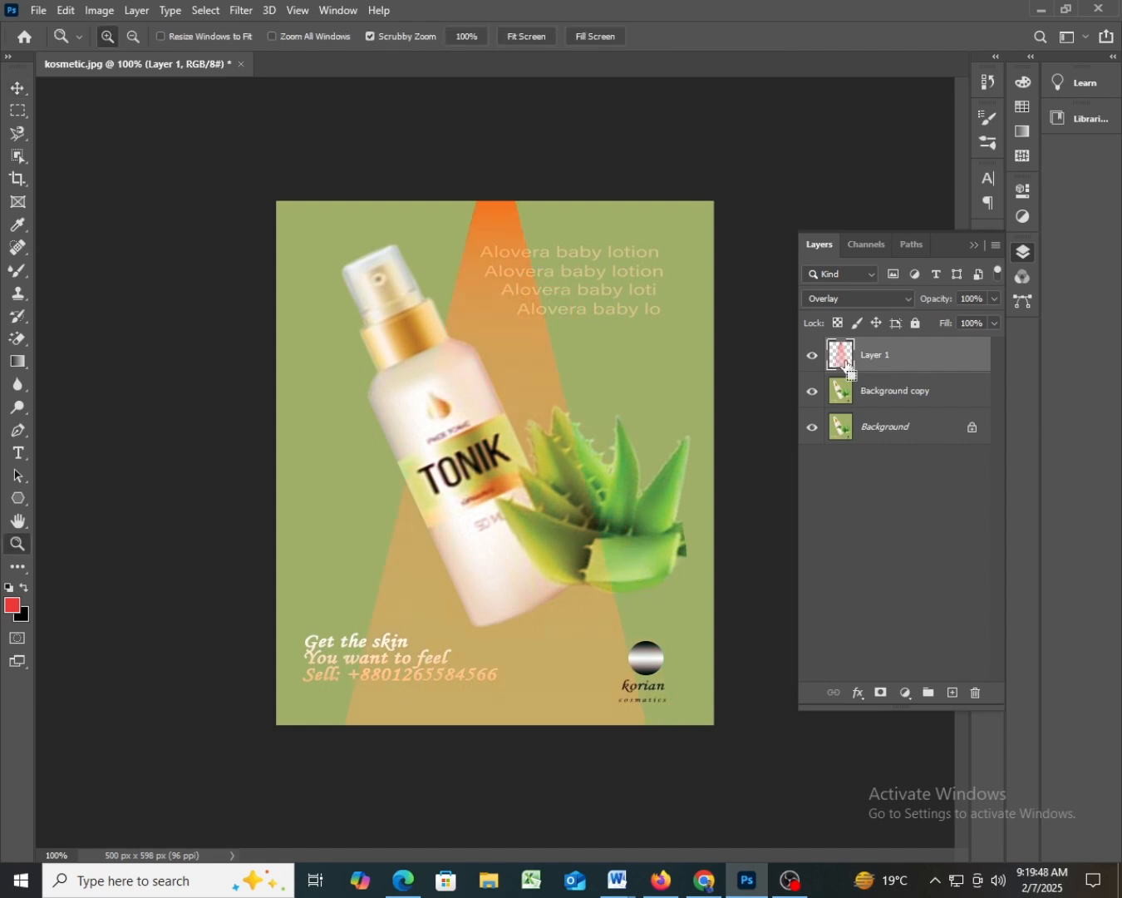